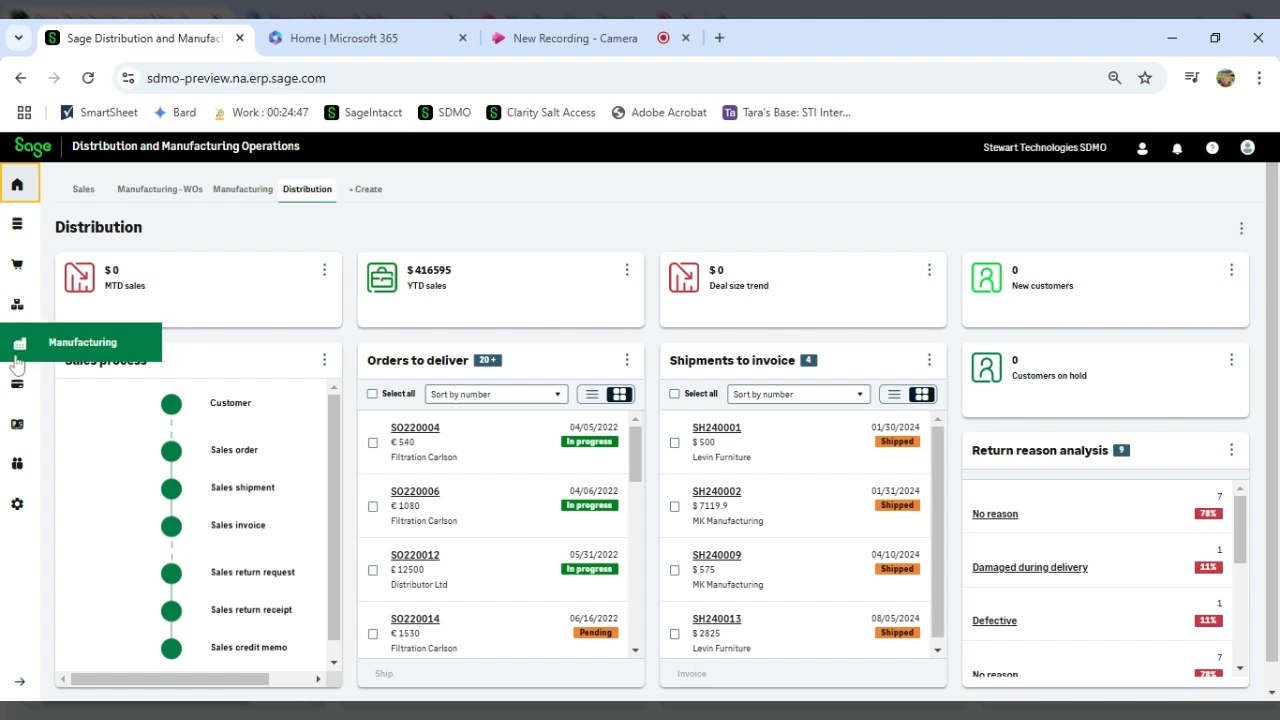
Create a purchase receipt from the second listed approved Quality Office Furniture Company purchase order
left_click(18, 272)
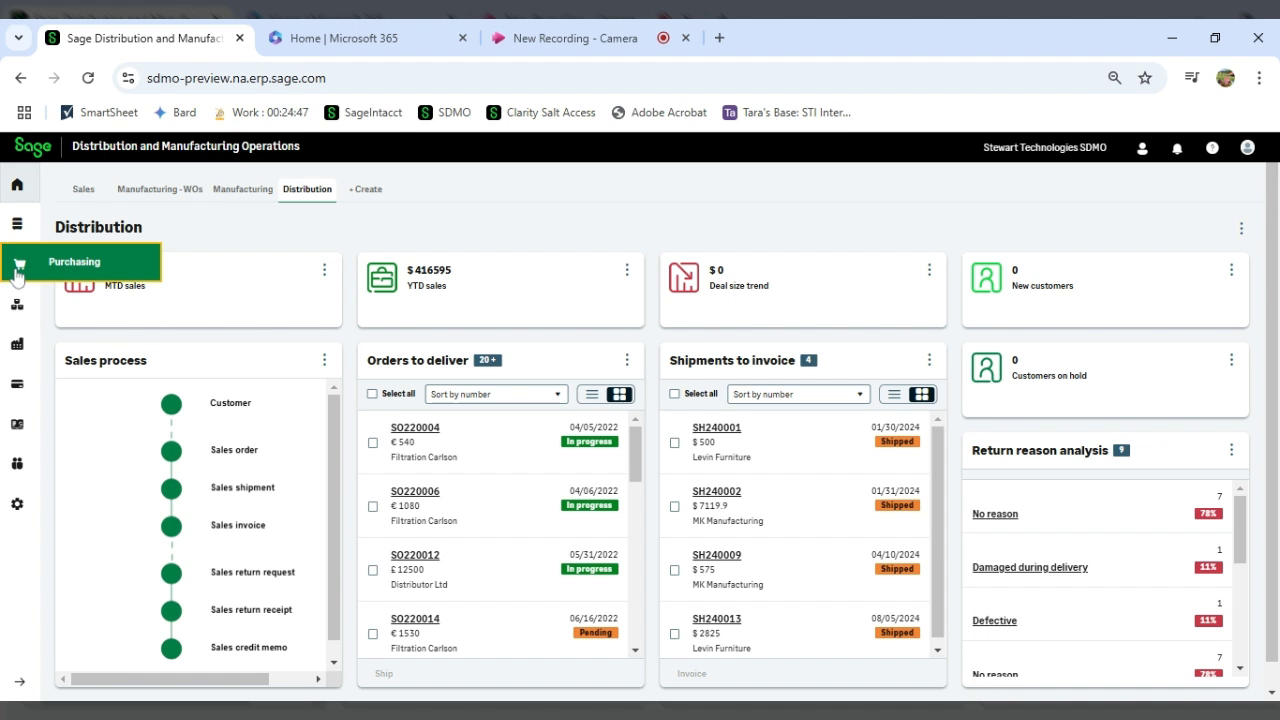
left_click(18, 272)
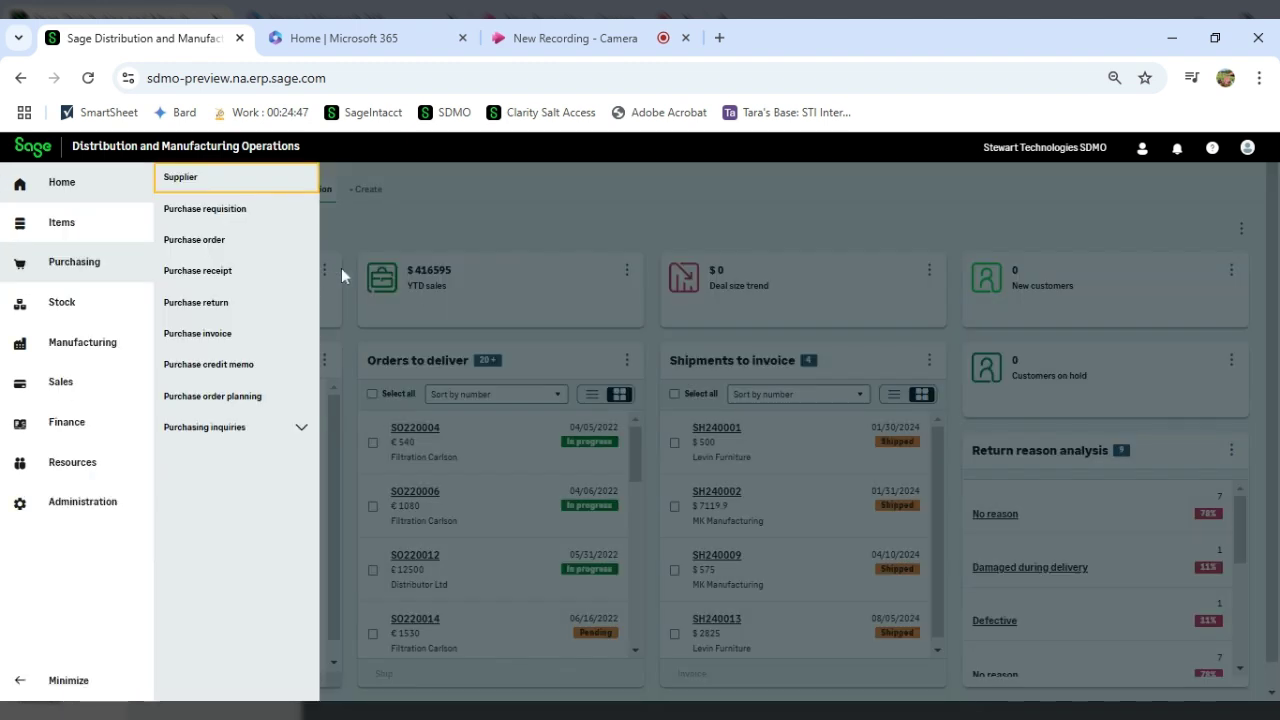
left_click(219, 251)
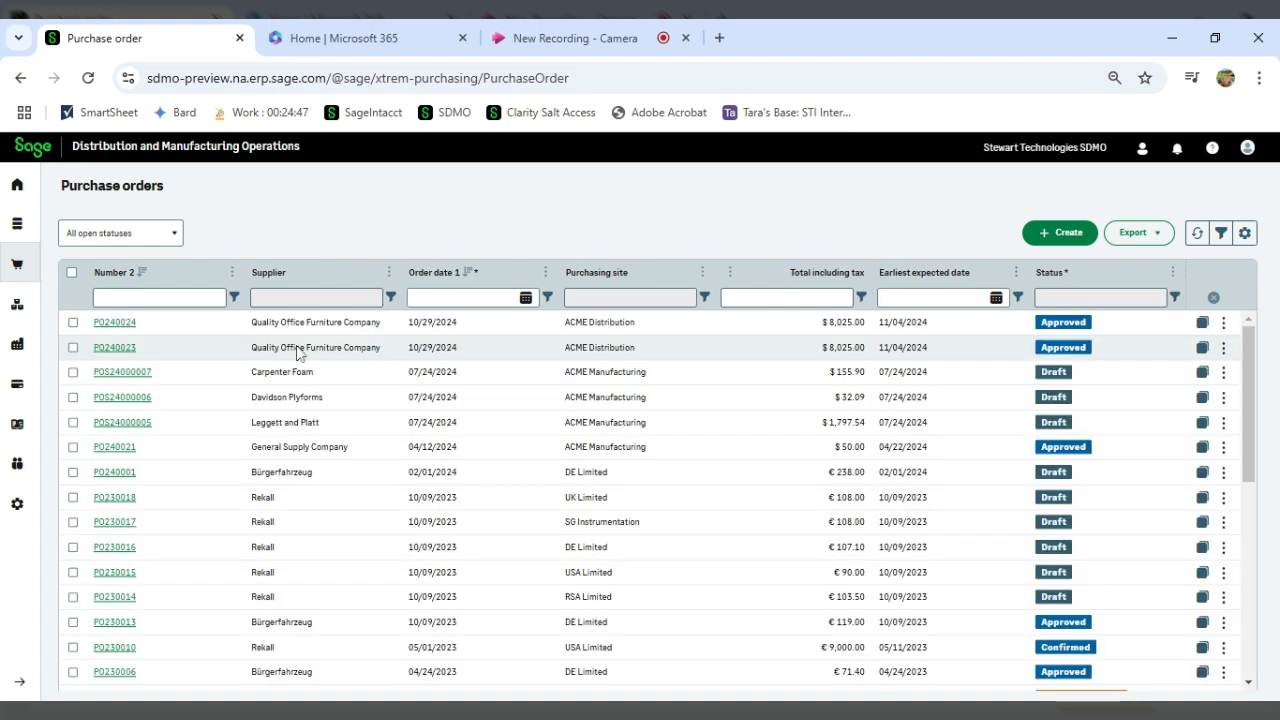
left_click(115, 348)
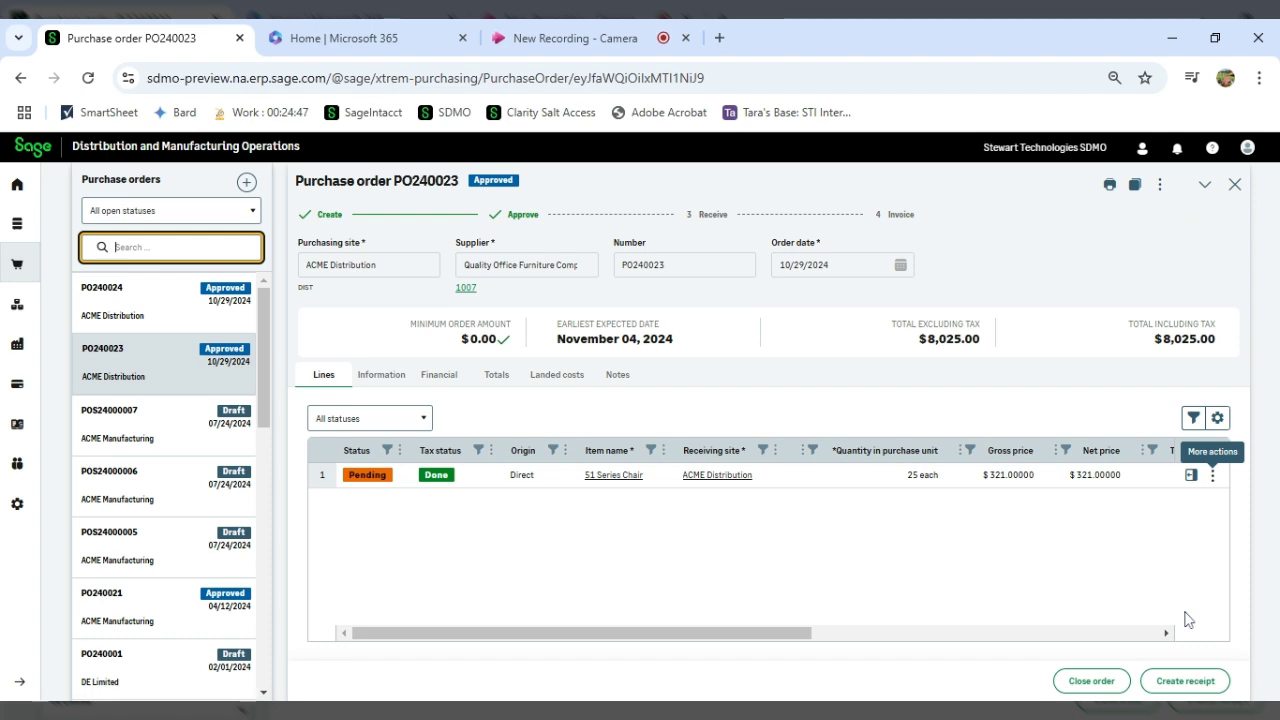
left_click(1181, 682)
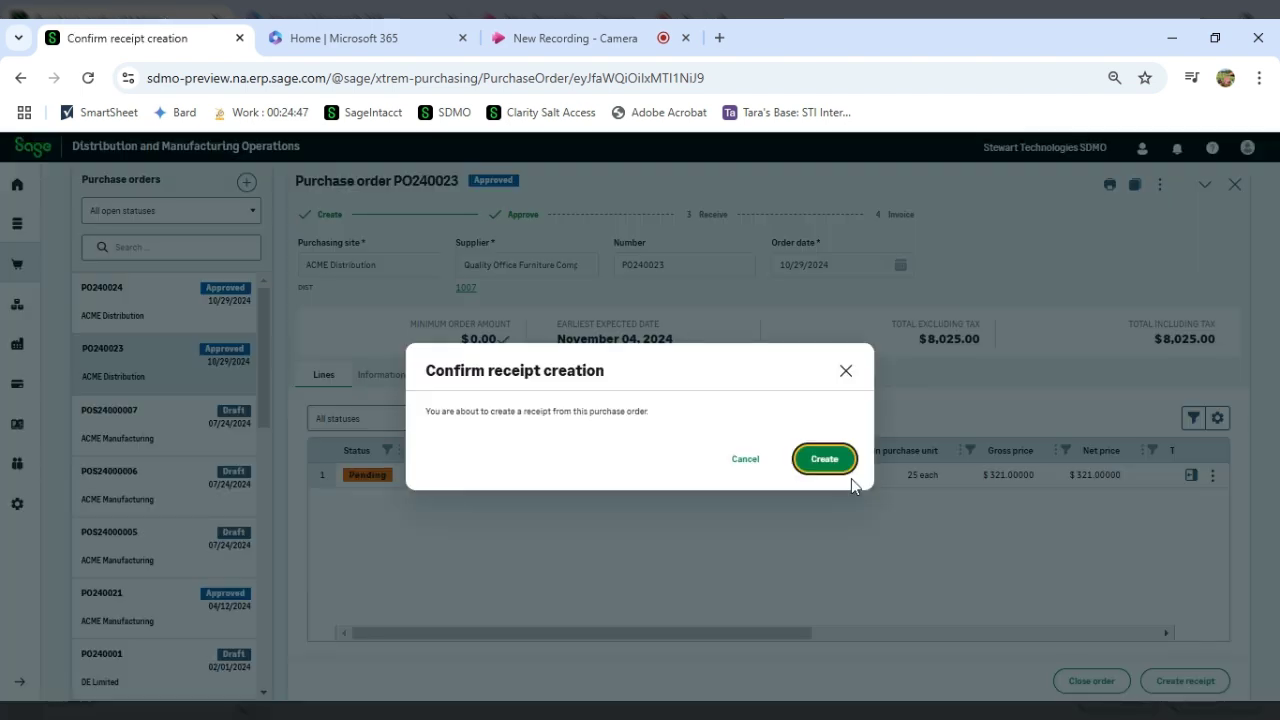
left_click(845, 470)
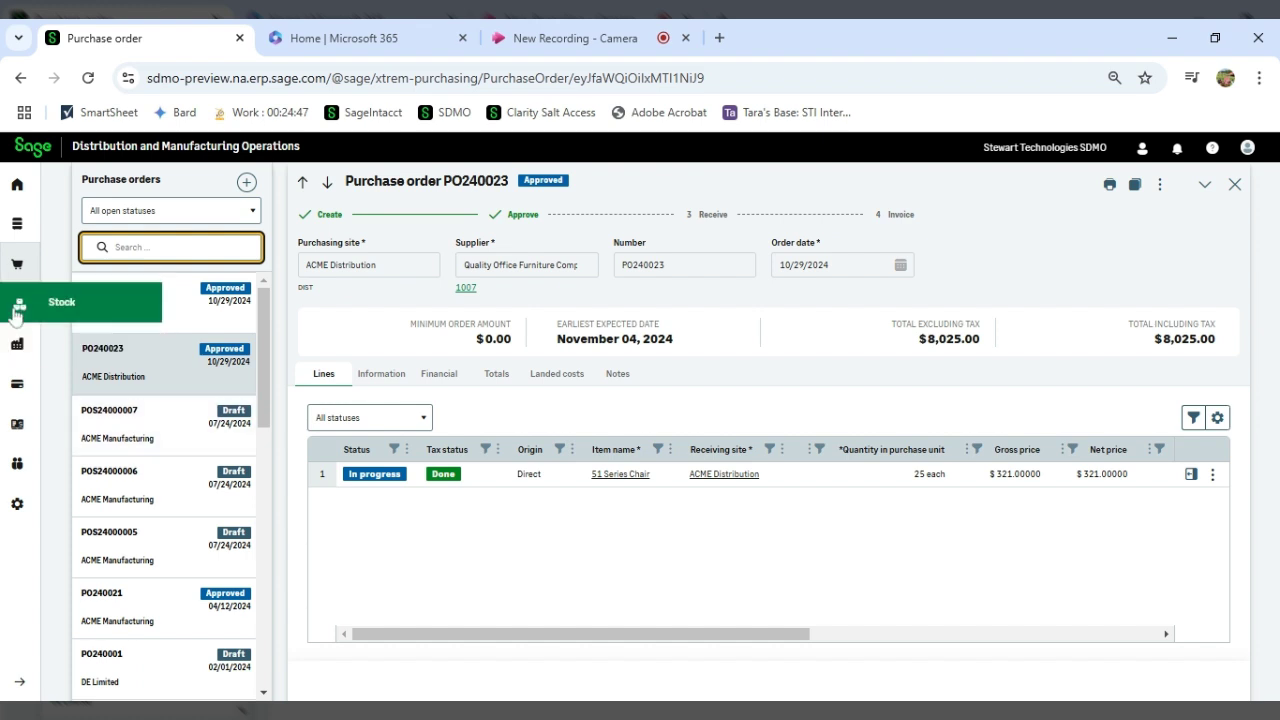
Open the draft purchase receipt for Quality Office Furniture Company from the list of purchase receipts
left_click(16, 264)
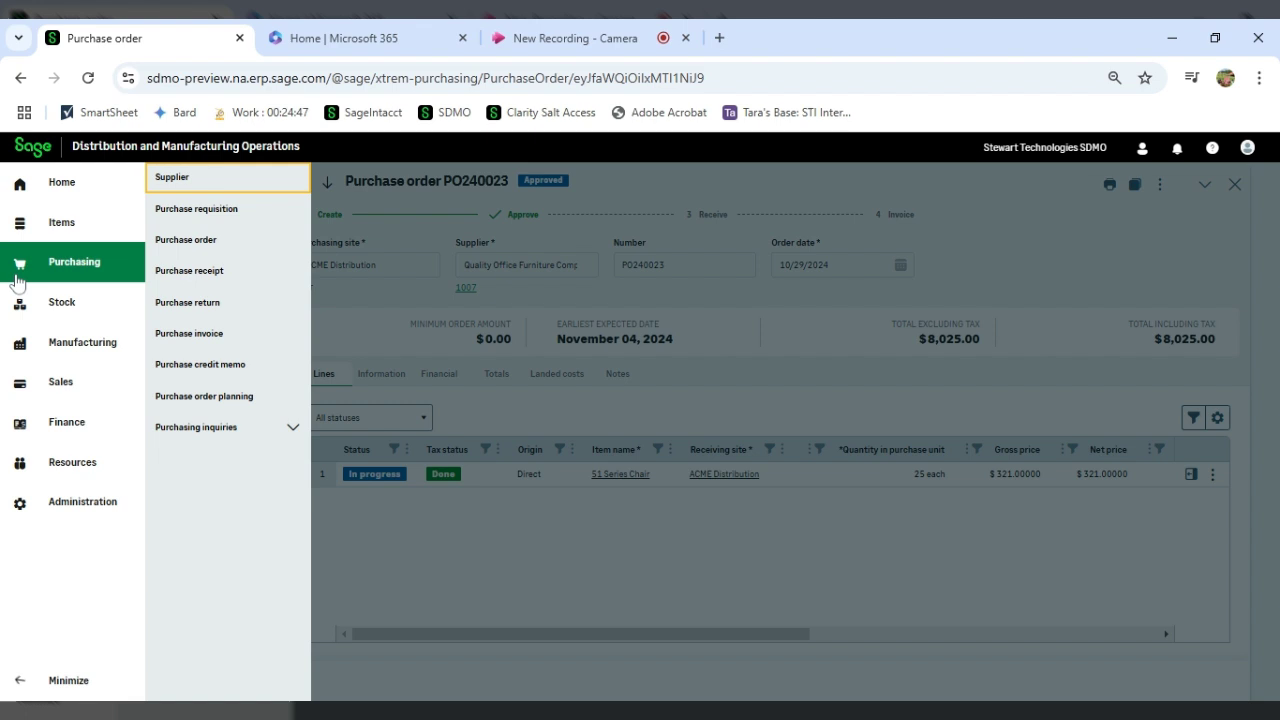
left_click(212, 286)
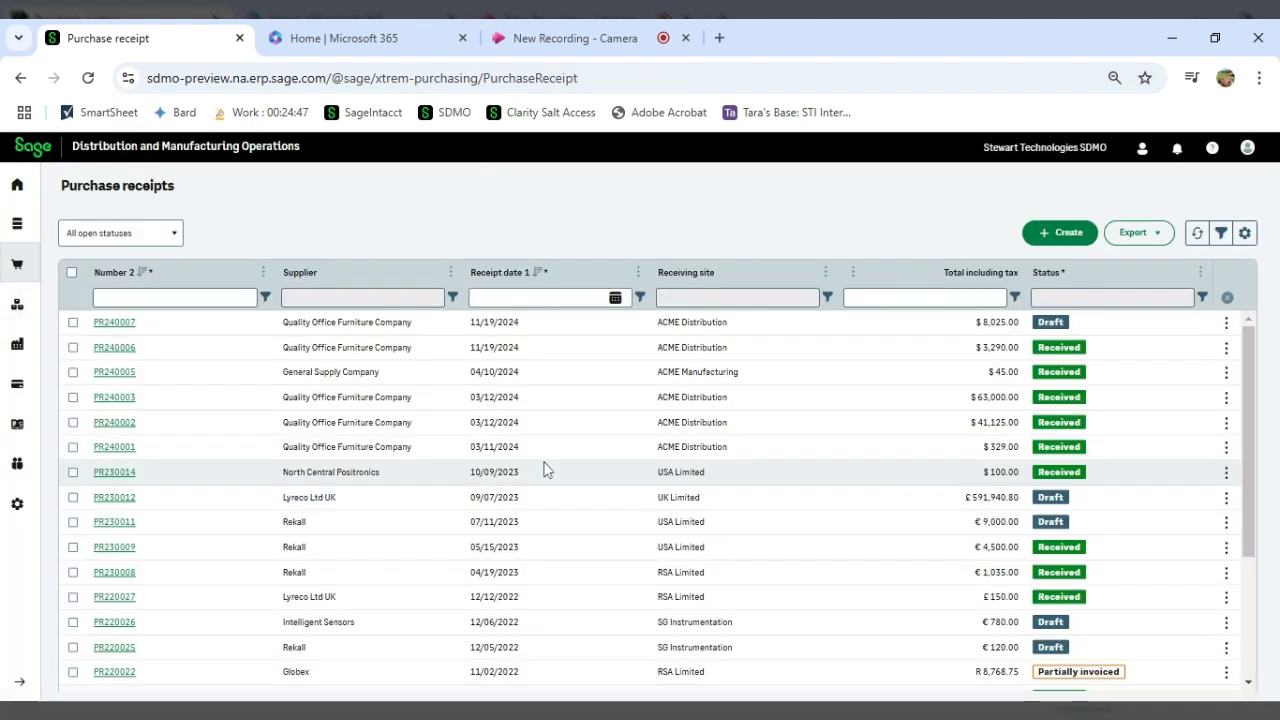
left_click(125, 323)
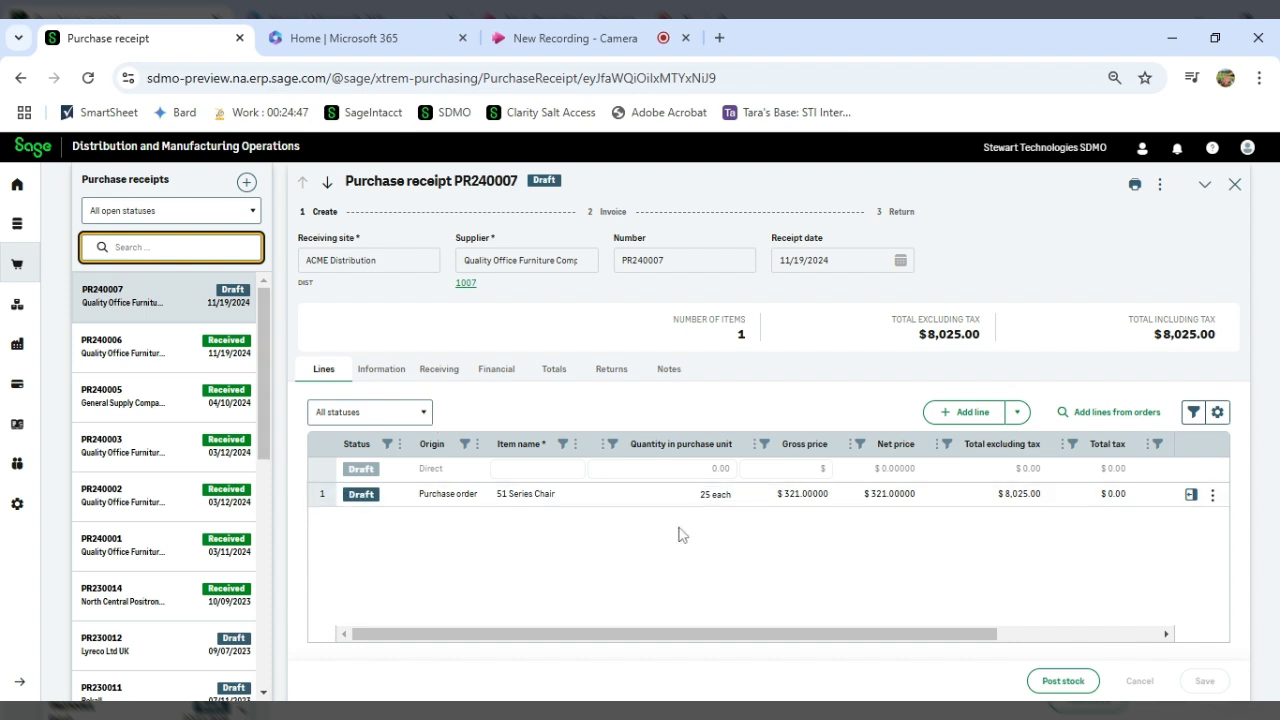
Add a stock detail entry for the 51 Series Chair receipt line and set its location to ACME-2 Receiving
left_click(1213, 495)
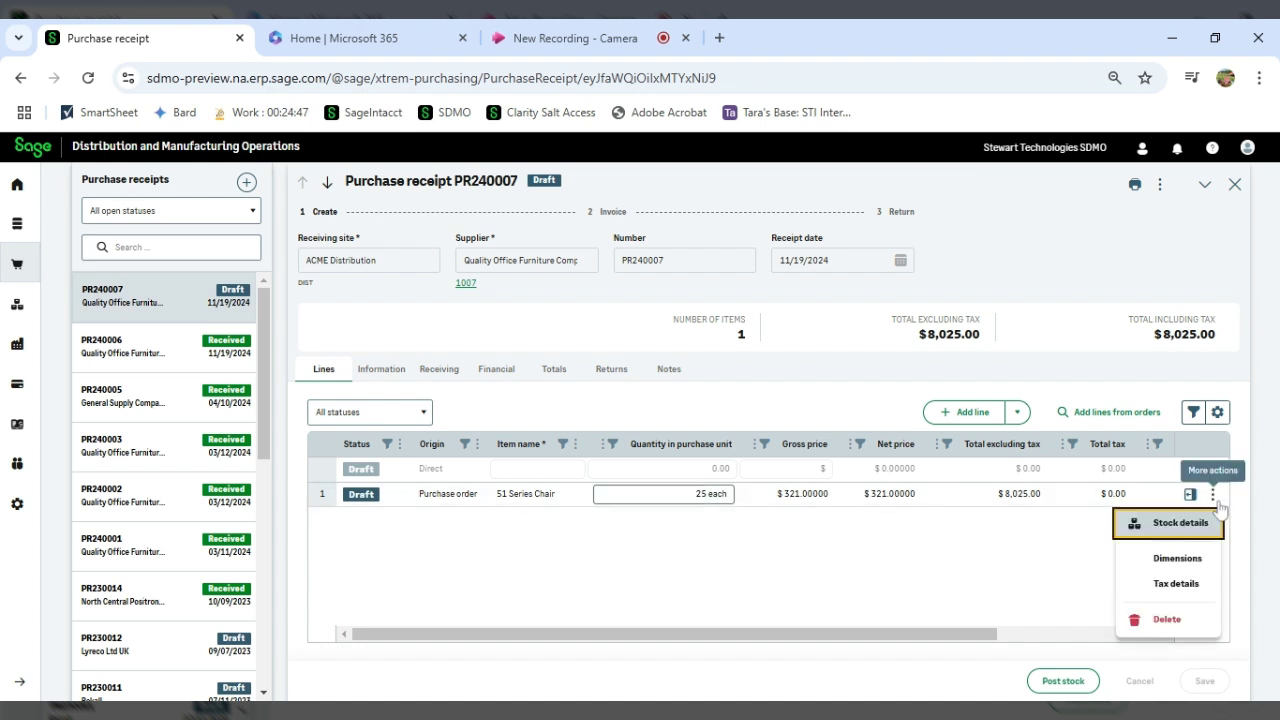
left_click(1173, 523)
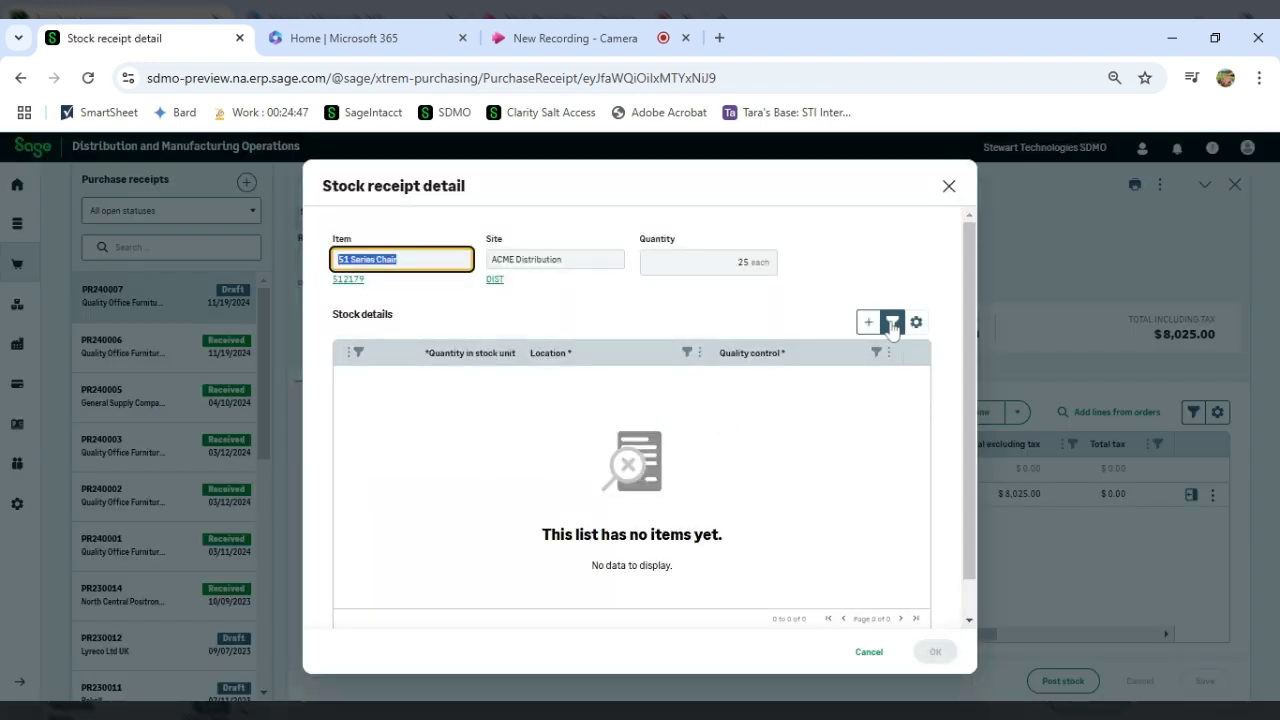
left_click(868, 323)
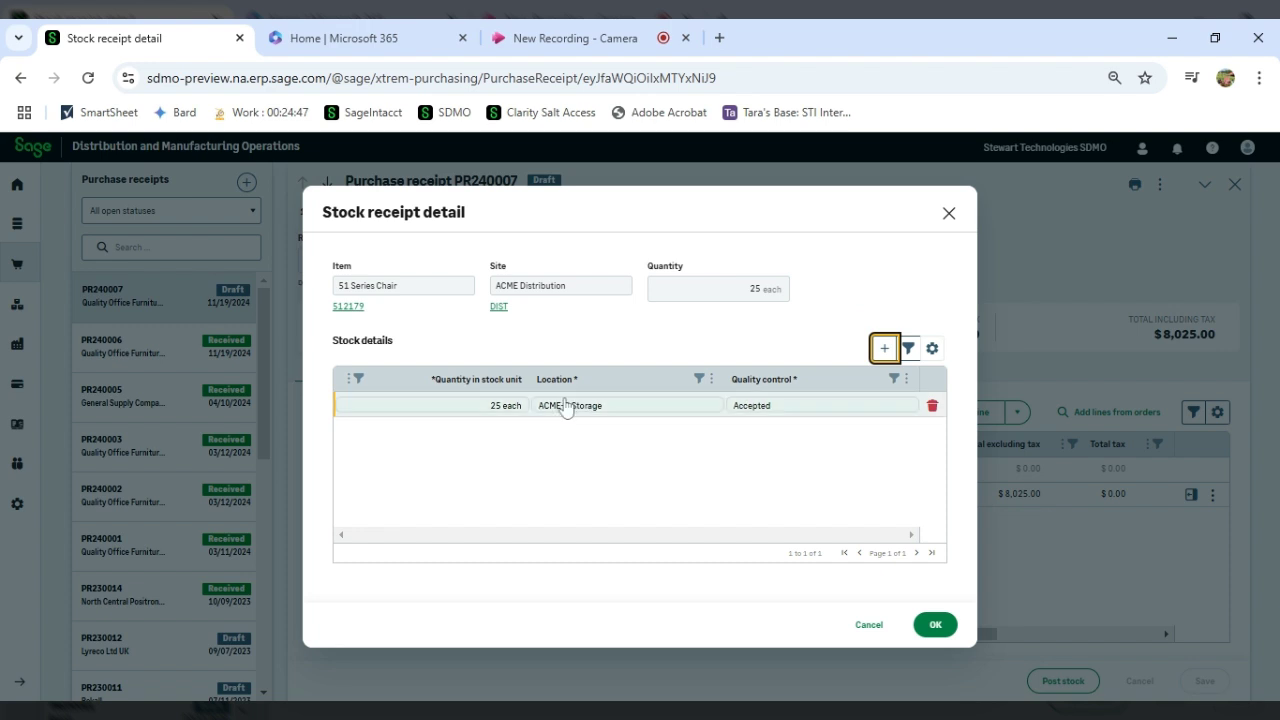
left_click(655, 410)
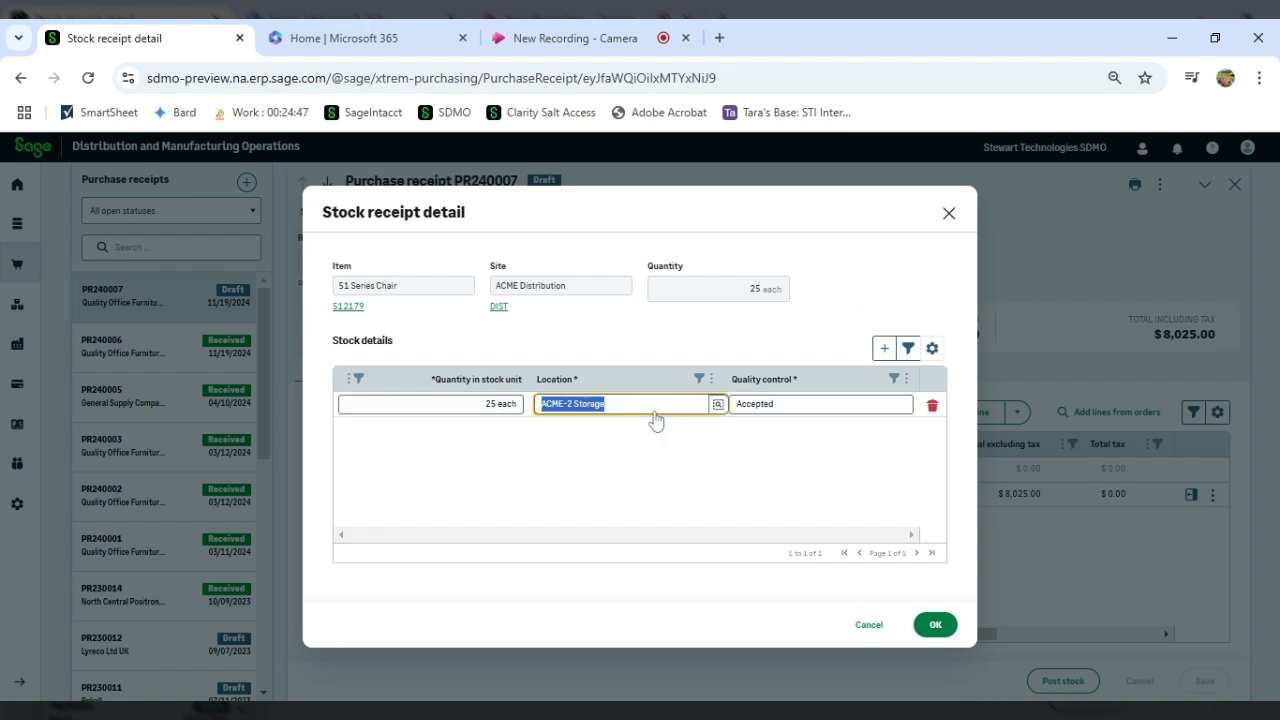
left_click(633, 462)
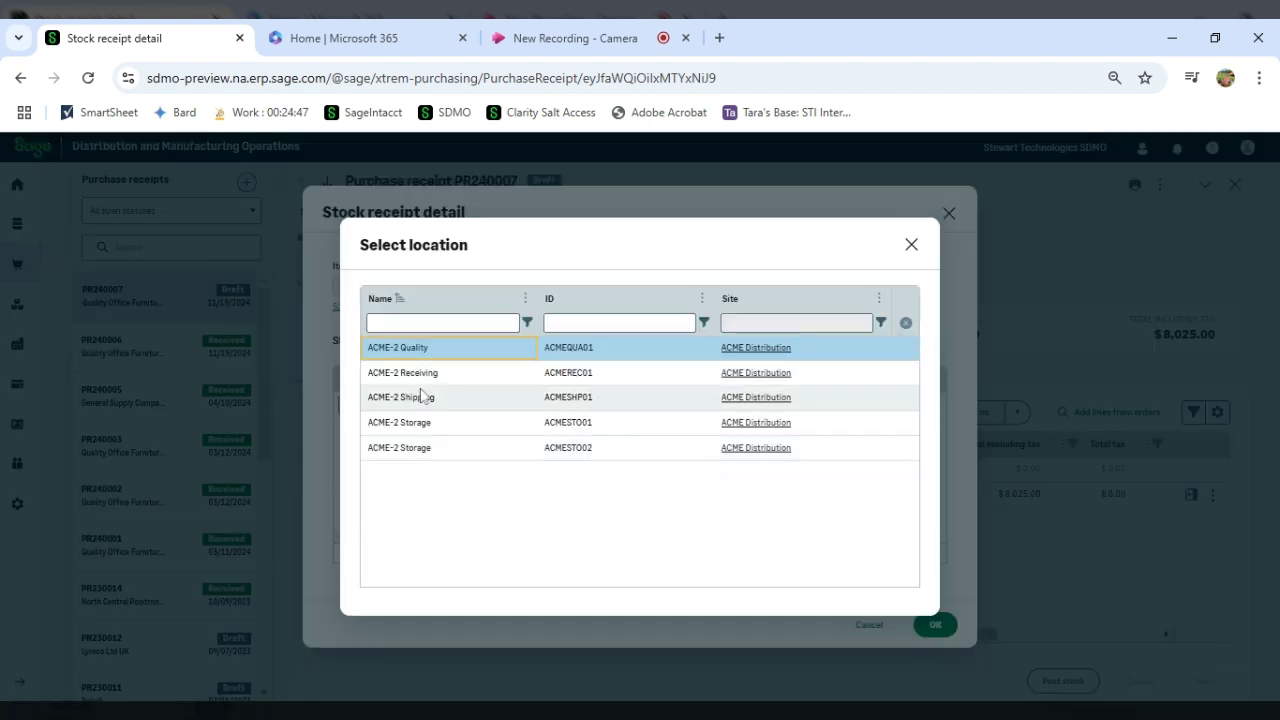
left_click(420, 372)
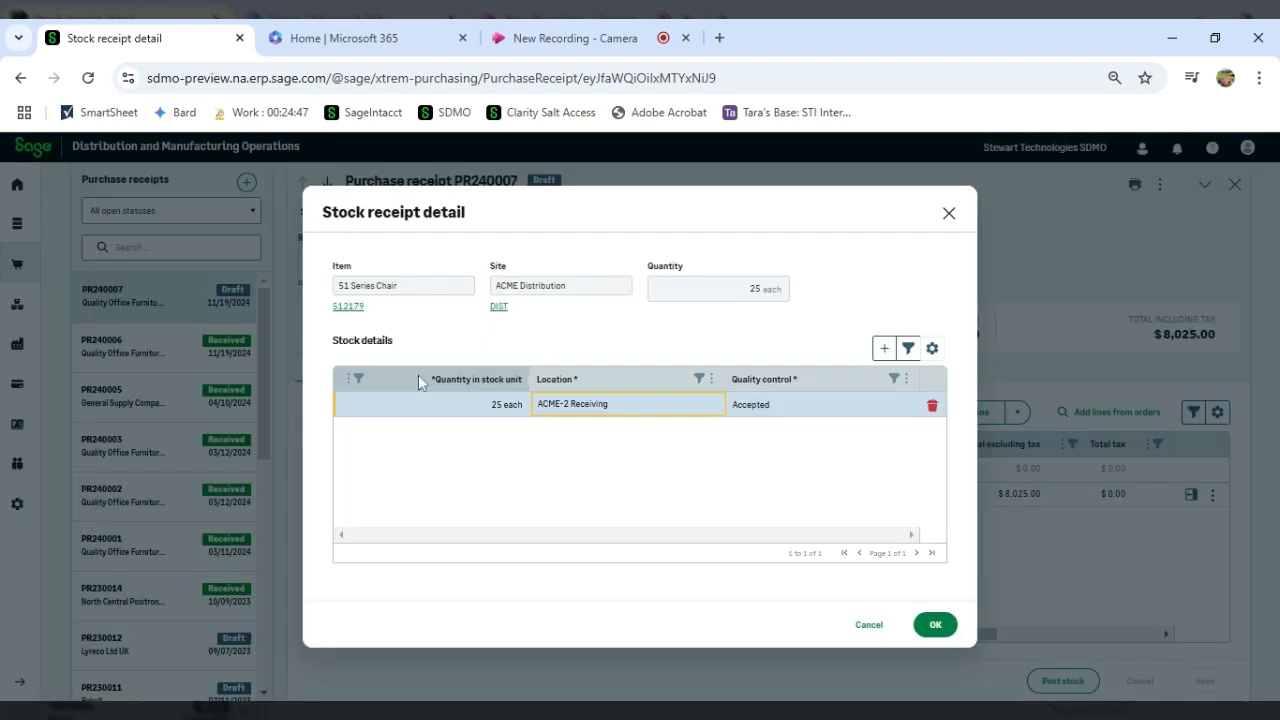
View the available quality control values for the stock detail entry and leave the list without choosing one
left_click(822, 412)
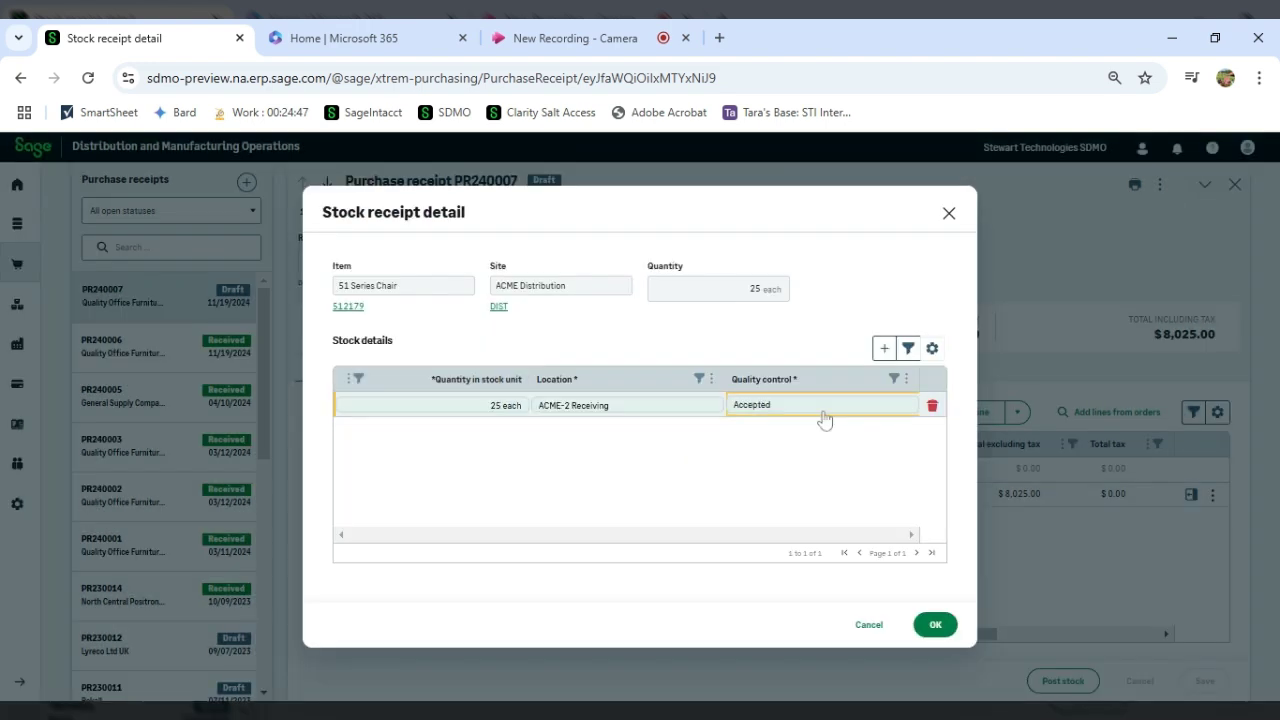
left_click(824, 414)
left_click(826, 442)
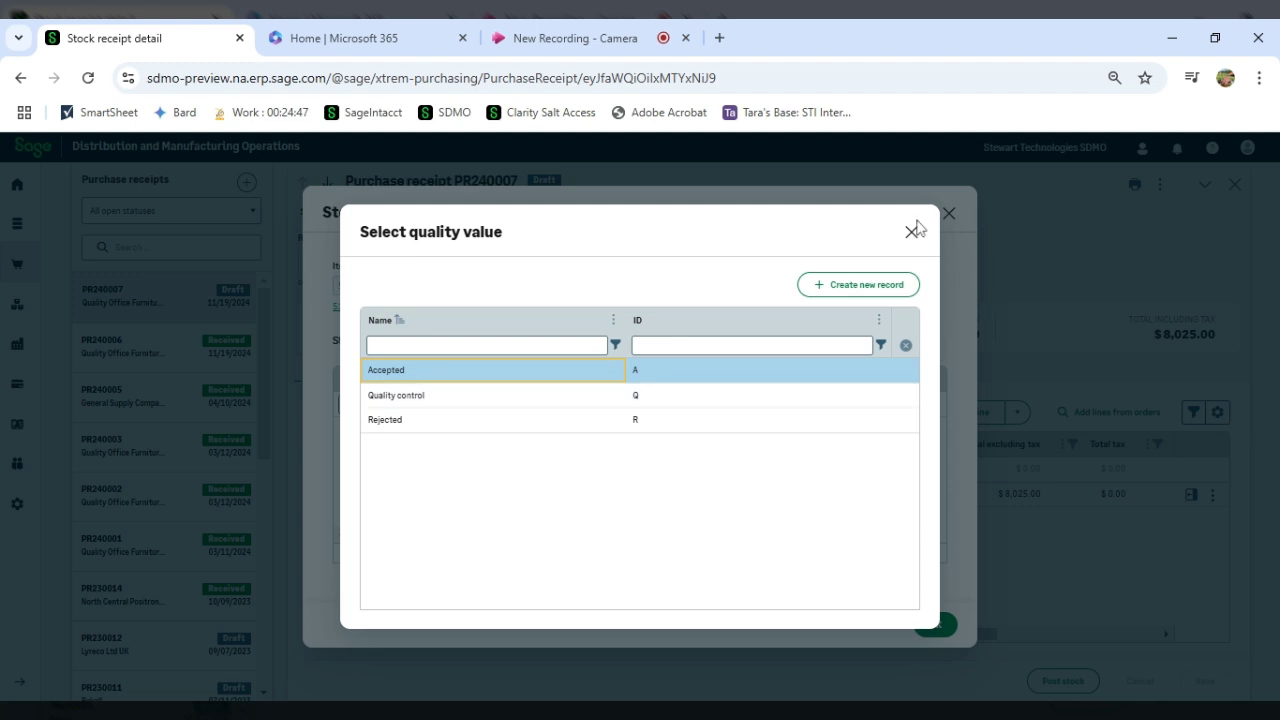
left_click(913, 230)
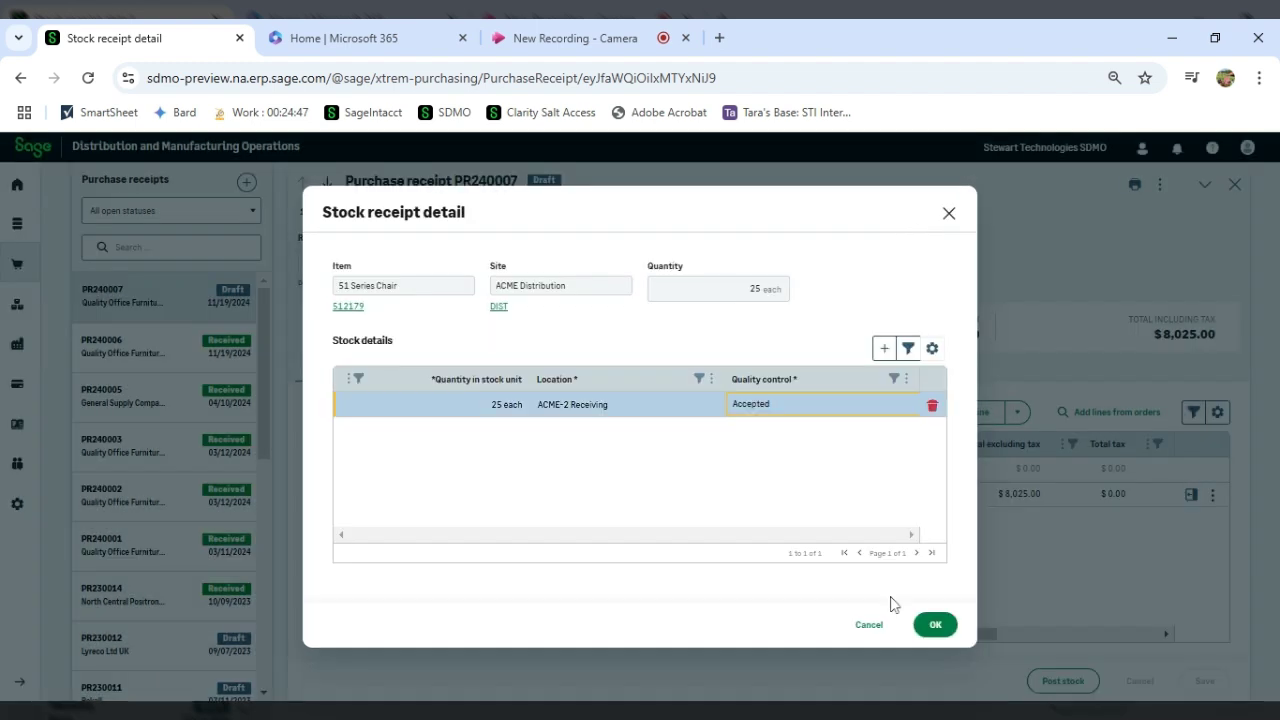
Save the purchase receipt with its stock details, post its stock and close the receipt
left_click(935, 626)
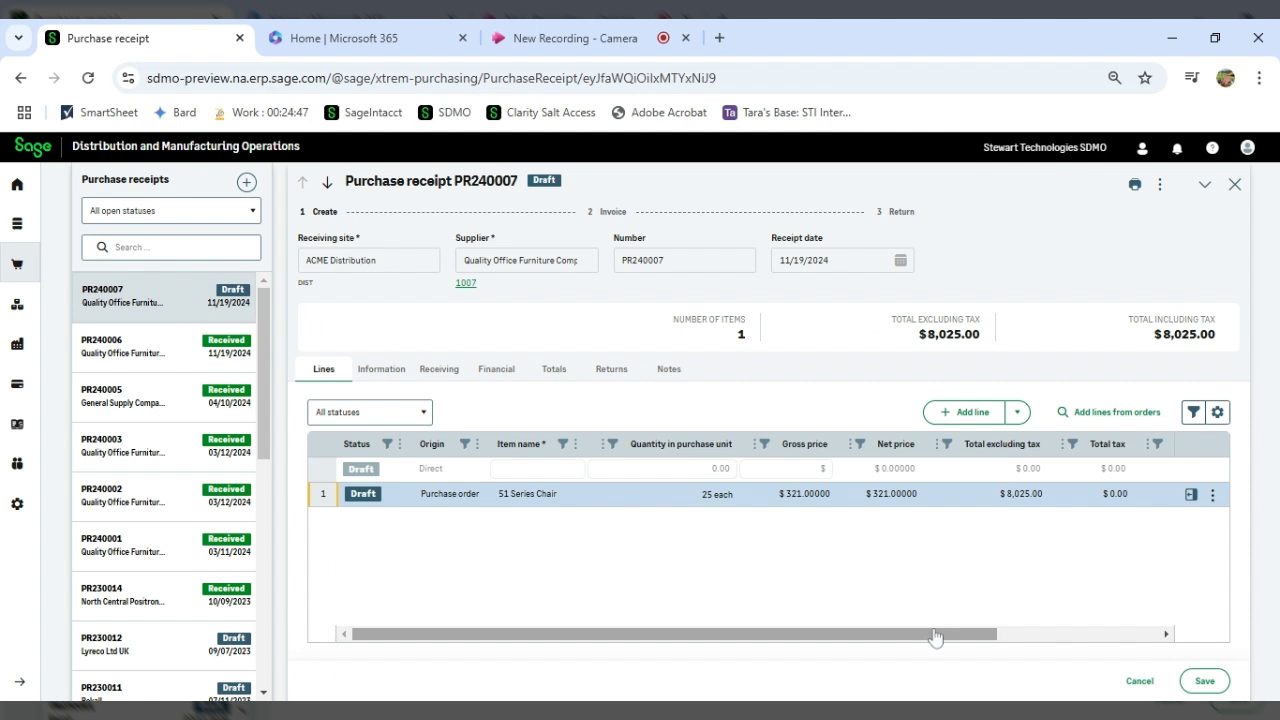
left_click(1210, 681)
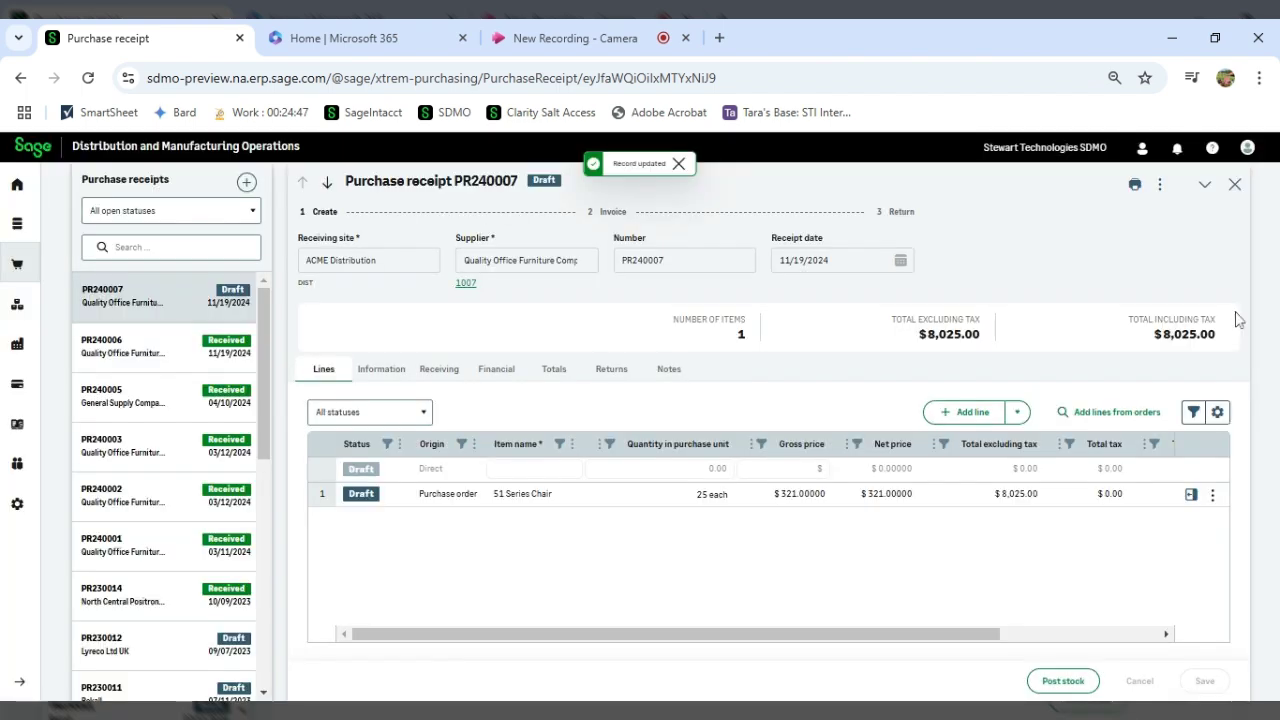
left_click(1066, 682)
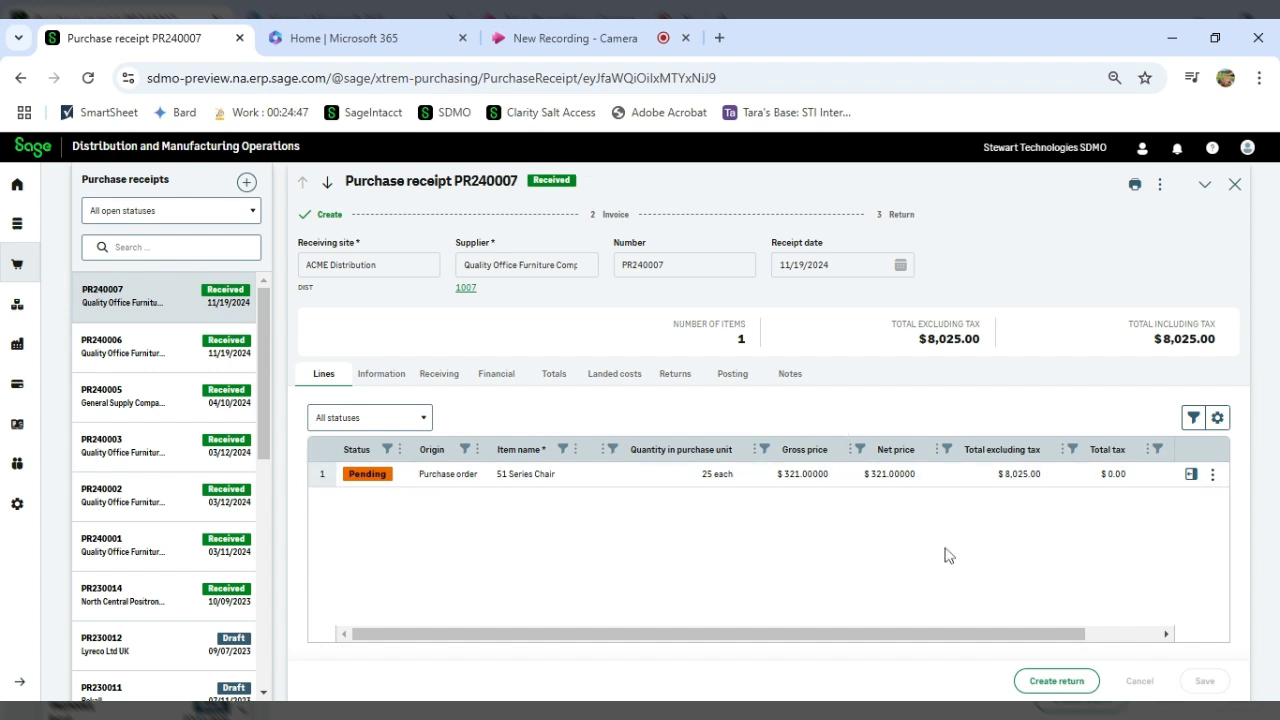
left_click(1235, 187)
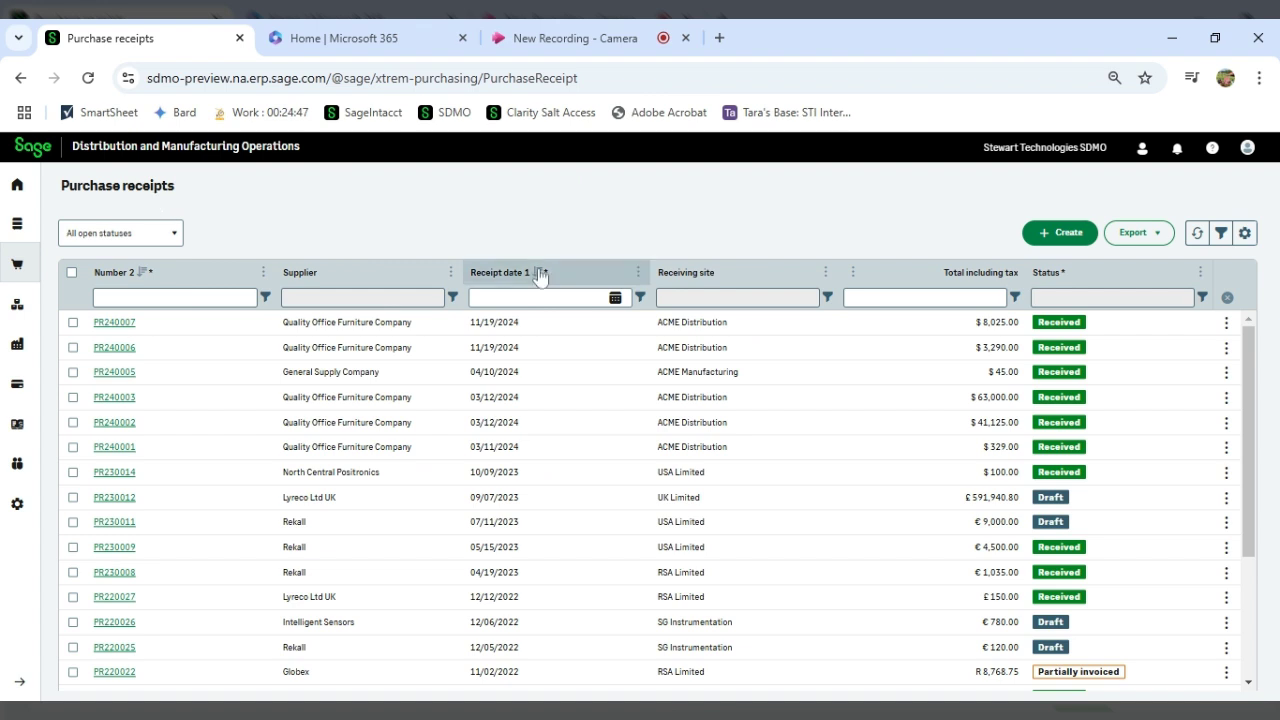
Start a new purchase receipt with receiving site ACME Distribution and supplier Quality Office Furniture Company
left_click(1052, 248)
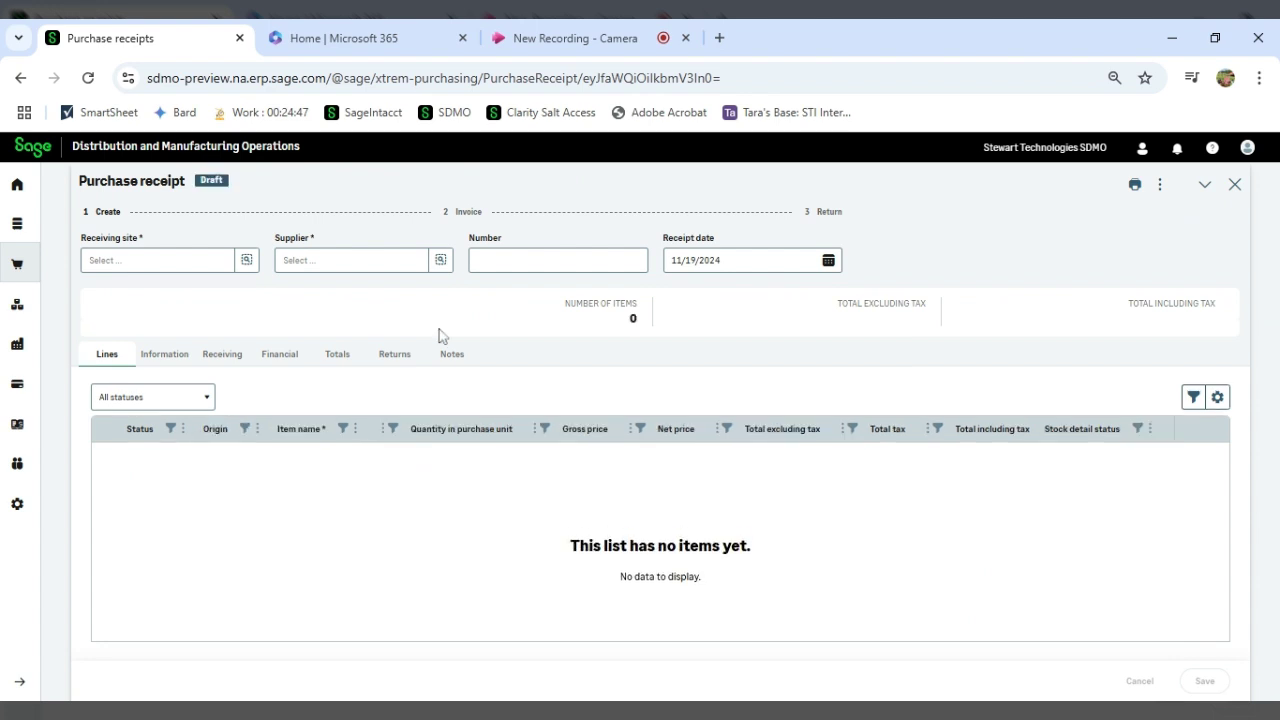
left_click(246, 266)
left_click(246, 264)
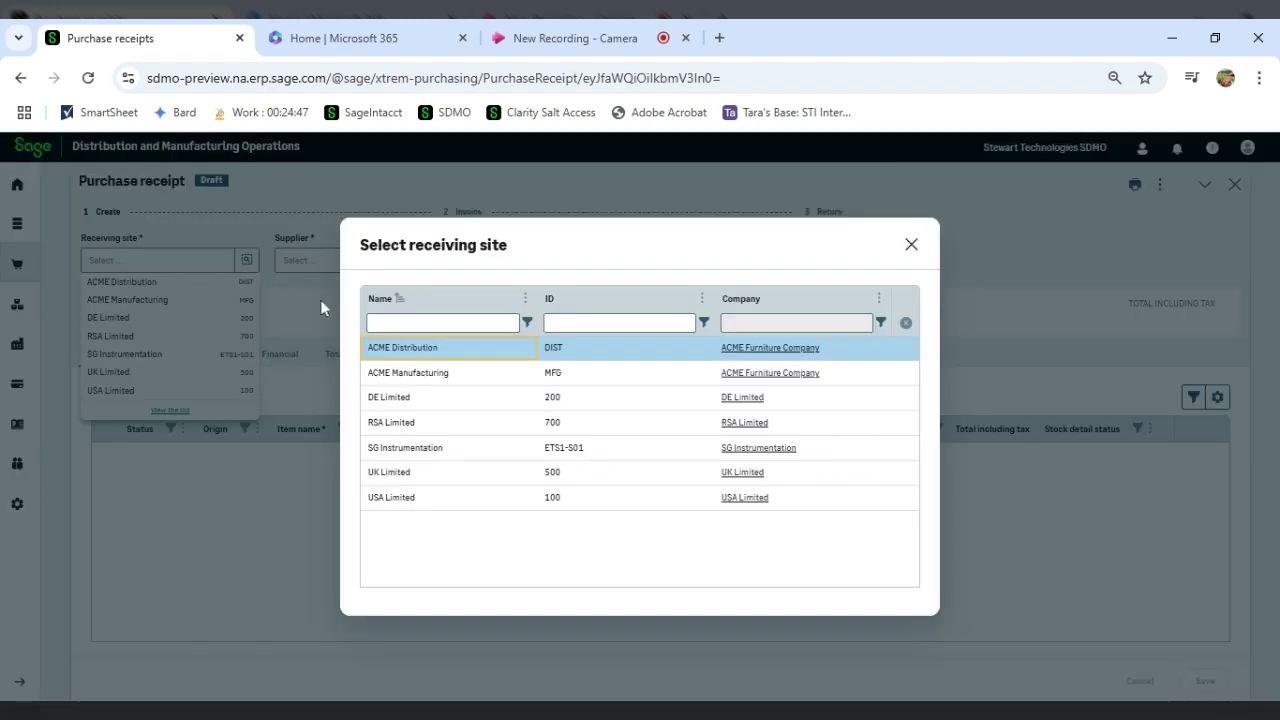
left_click(433, 352)
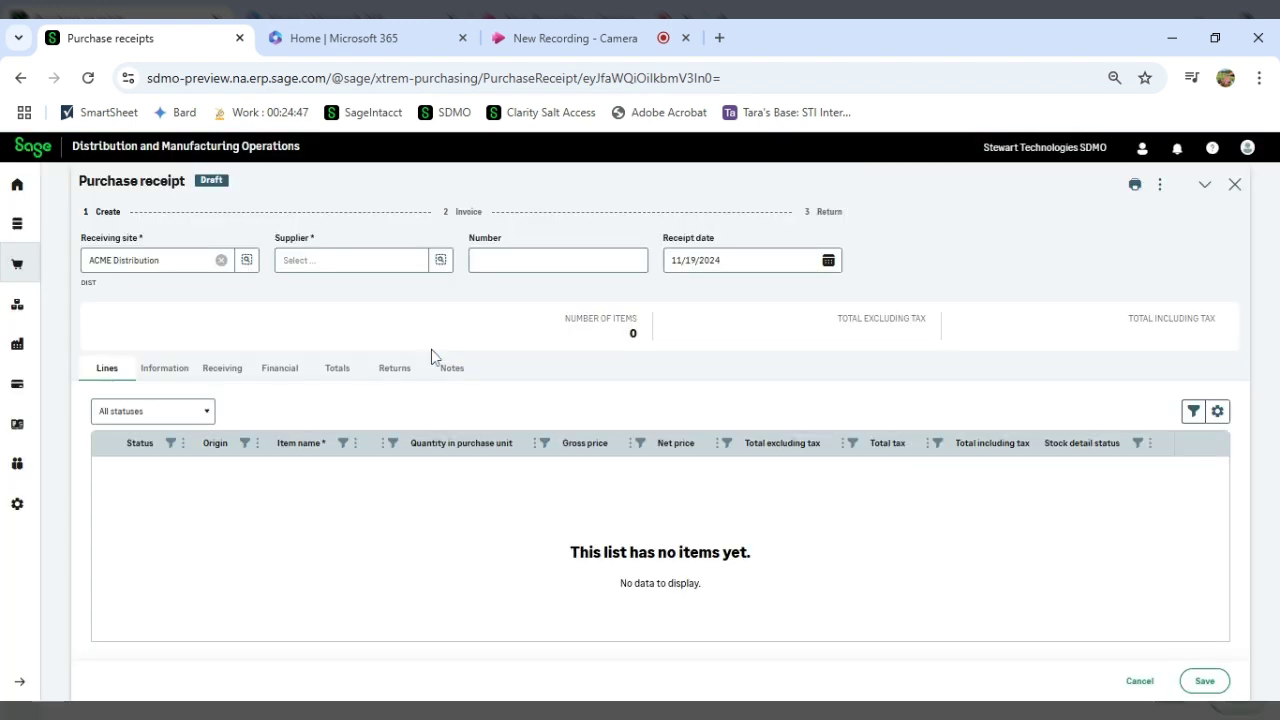
left_click(440, 262)
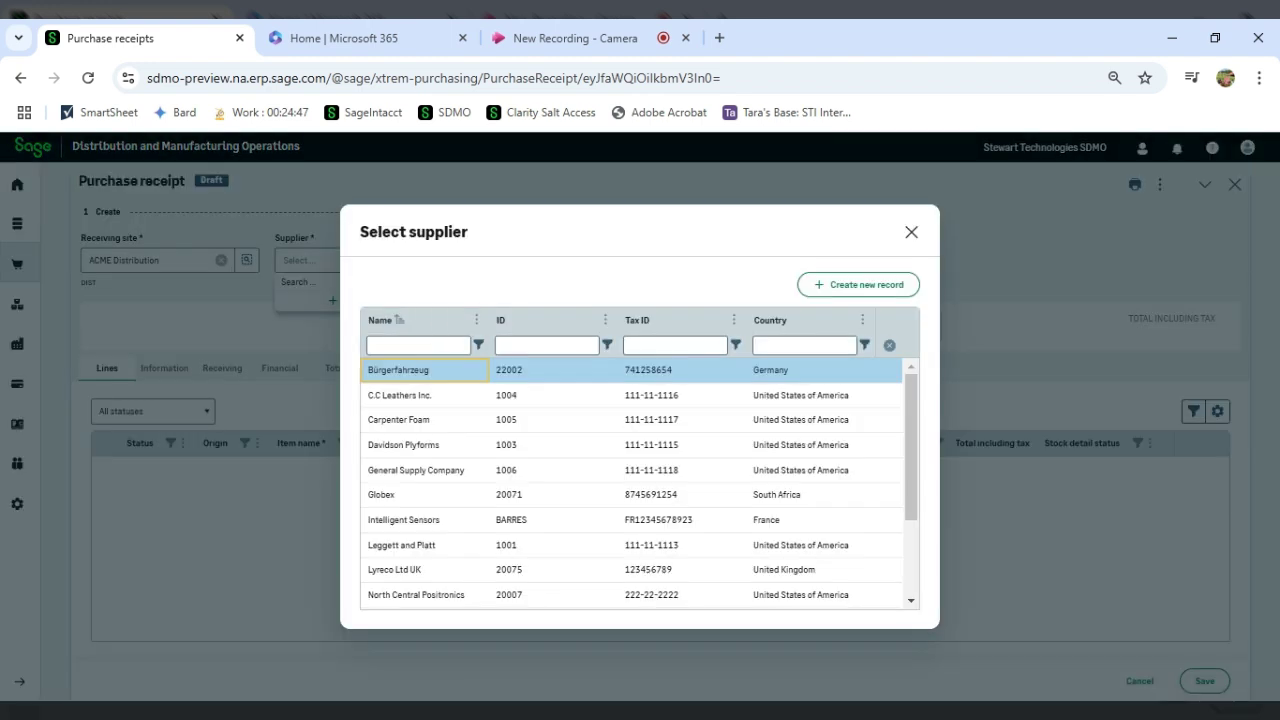
type("Quality")
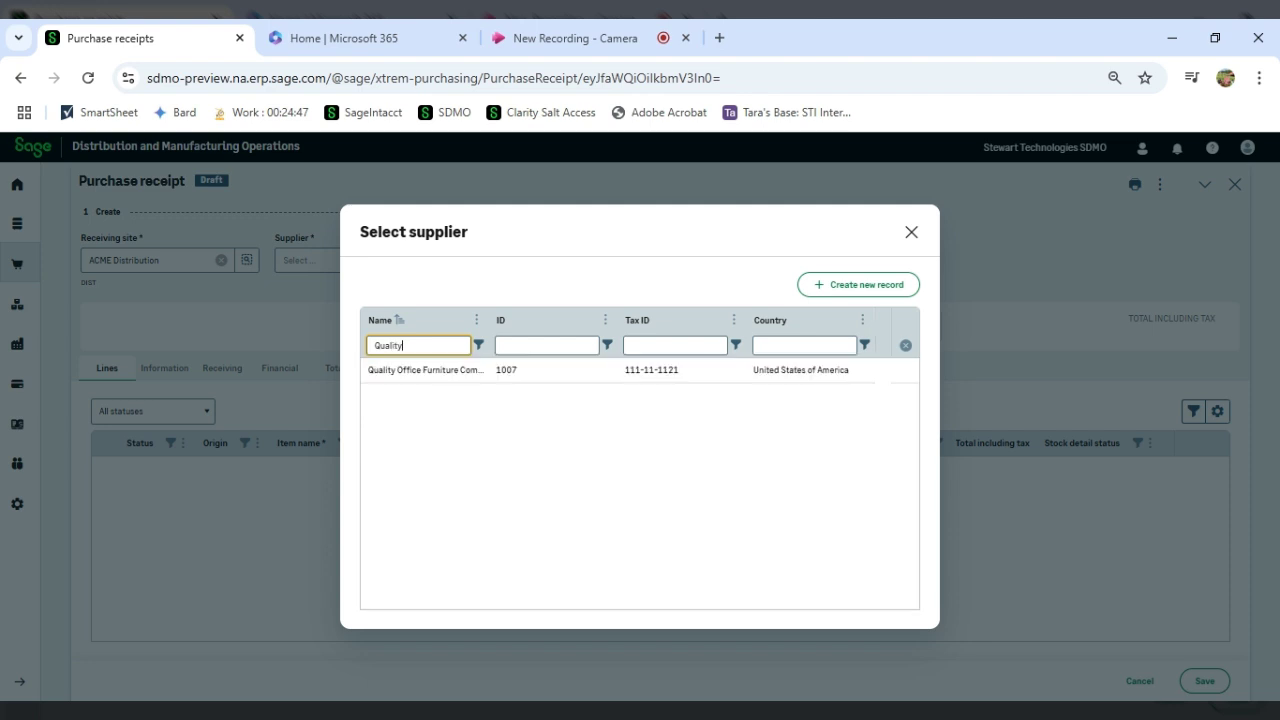
left_click(420, 369)
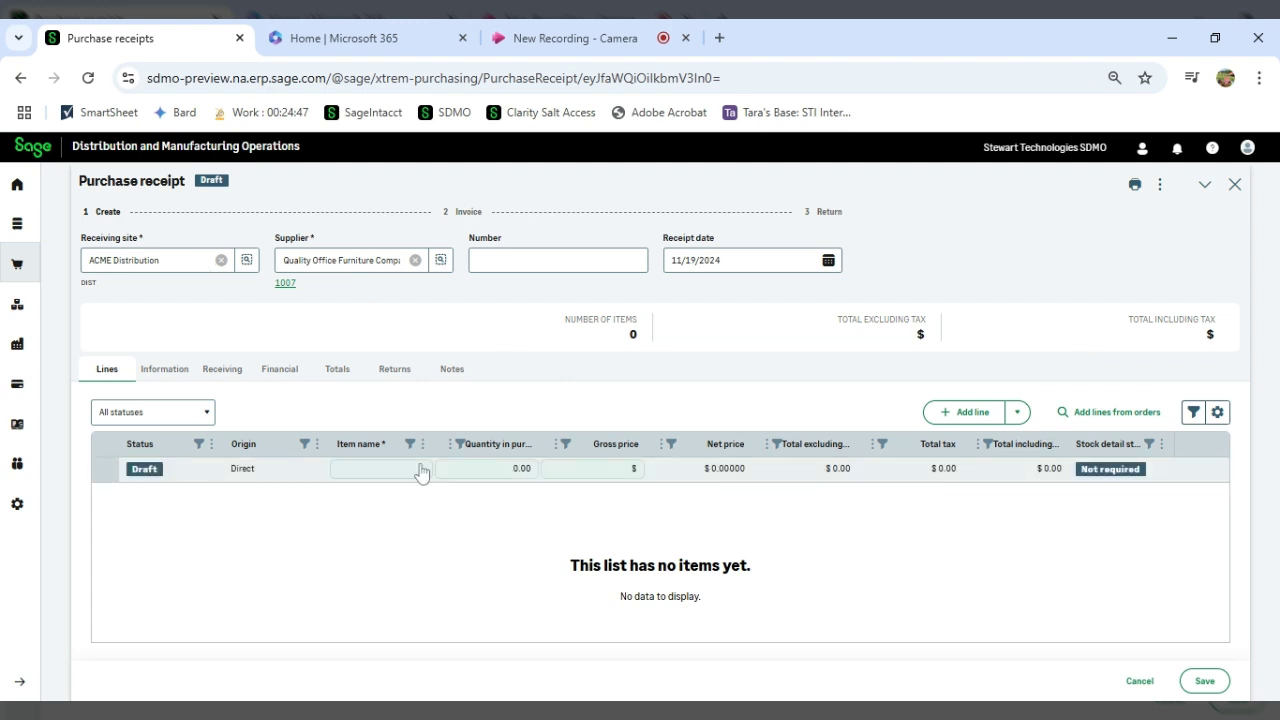
Add the pending 51 Series Chair line from the supplier's open purchase order and save the new receipt
left_click(1064, 418)
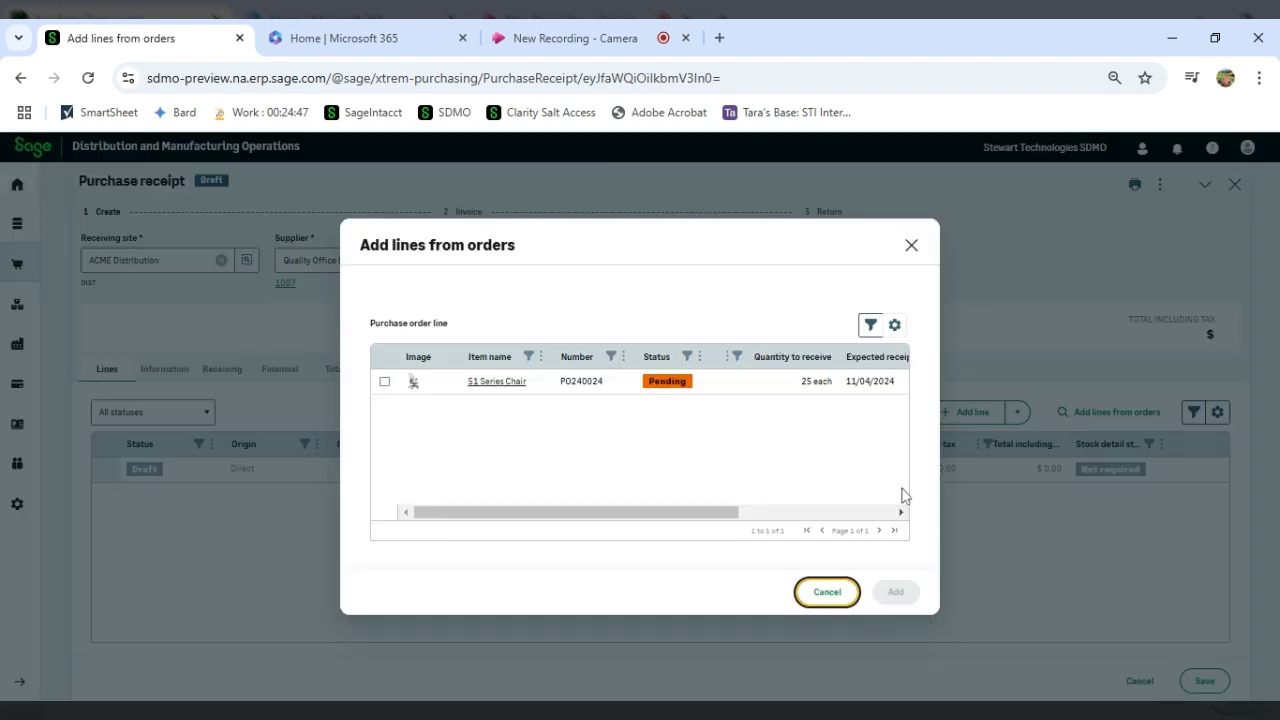
left_click(385, 382)
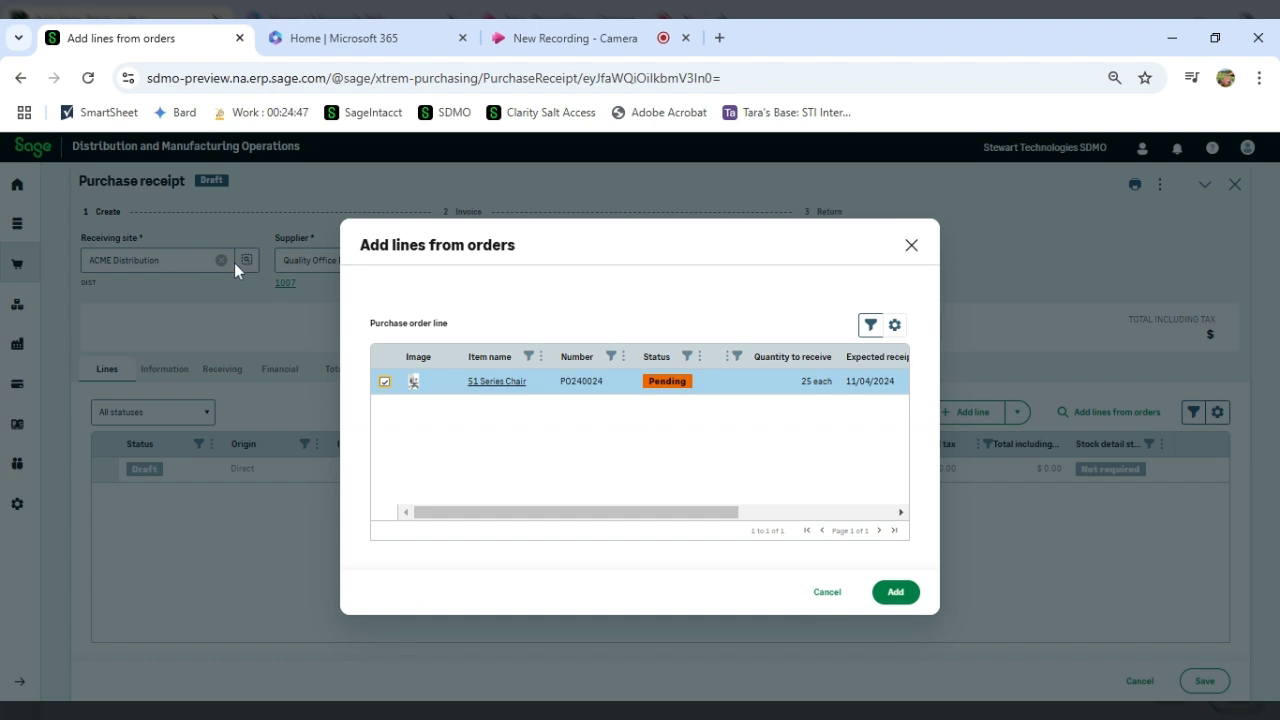
left_click(895, 593)
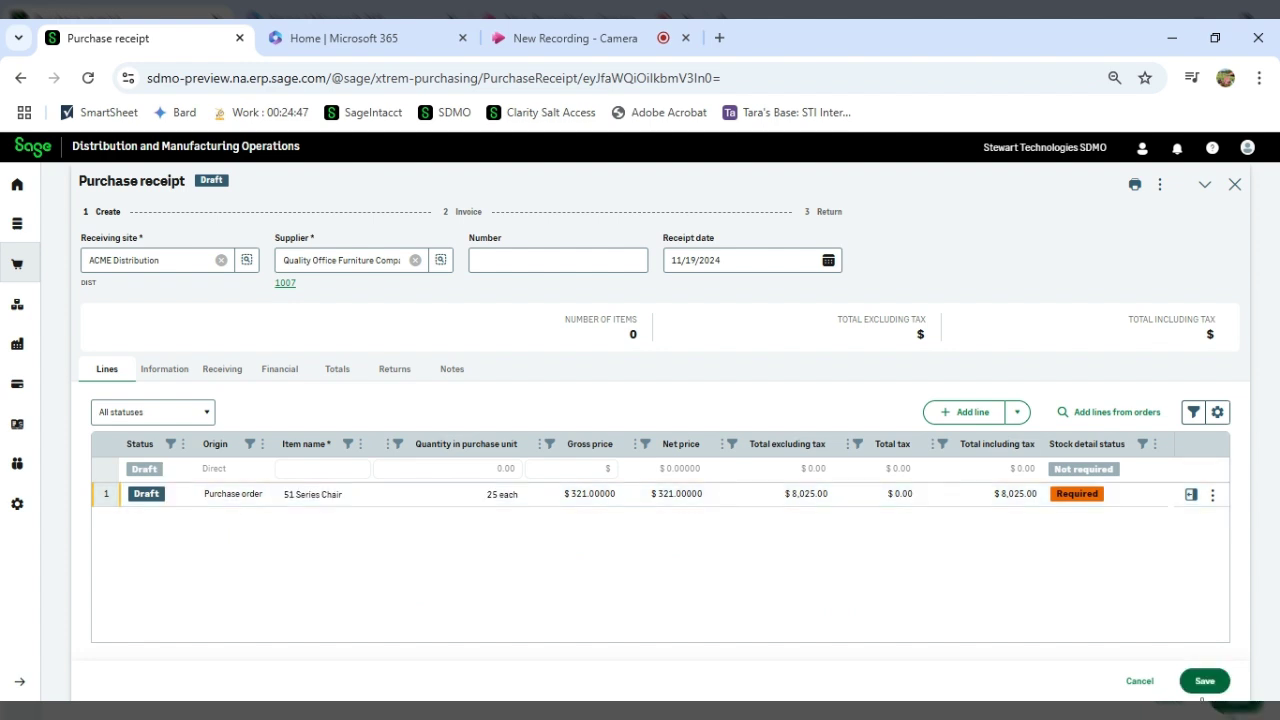
left_click(1204, 684)
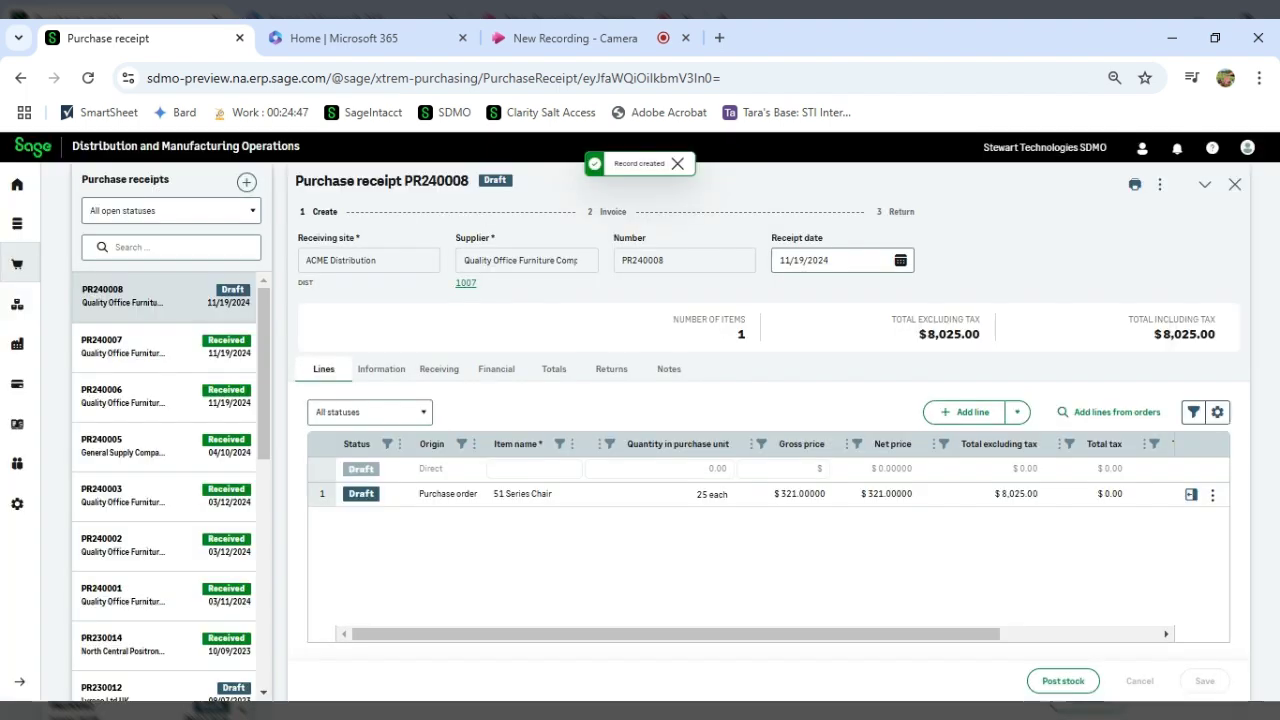
Add a stock detail entry for the 51 Series Chair line with 25 each, location ACME-2 Storage and quality control Accepted
left_click(1210, 497)
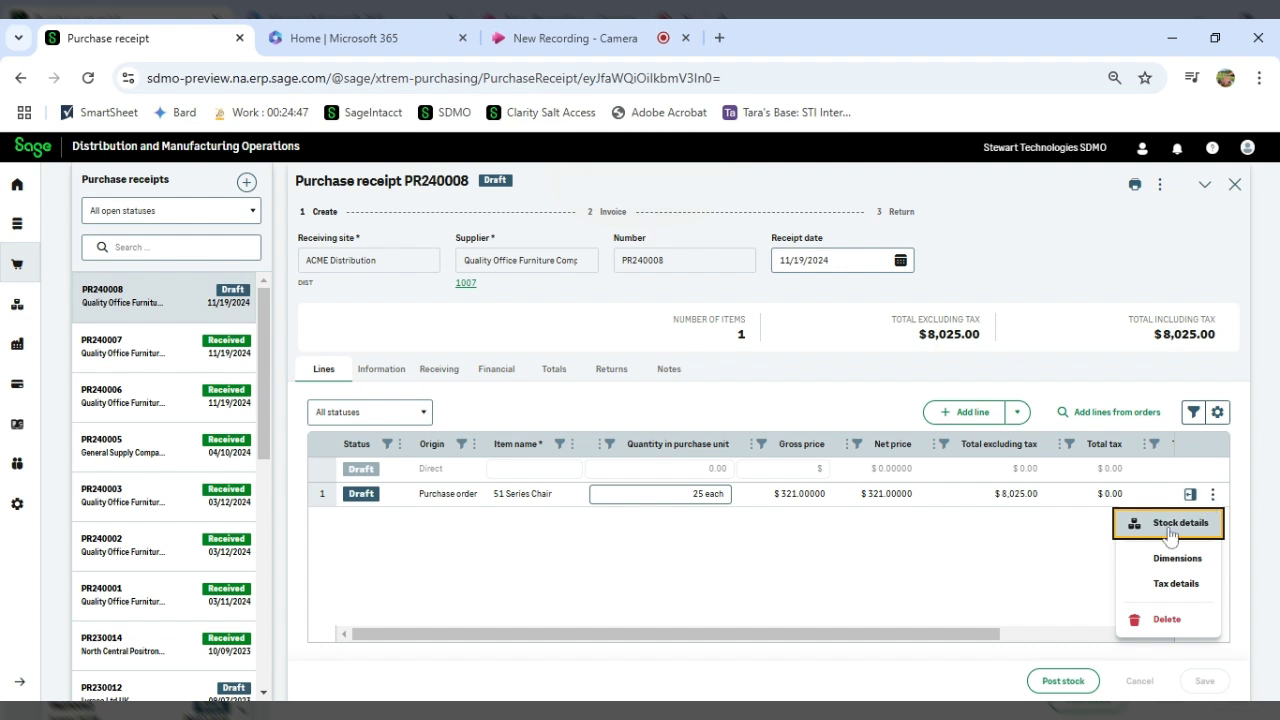
left_click(1170, 535)
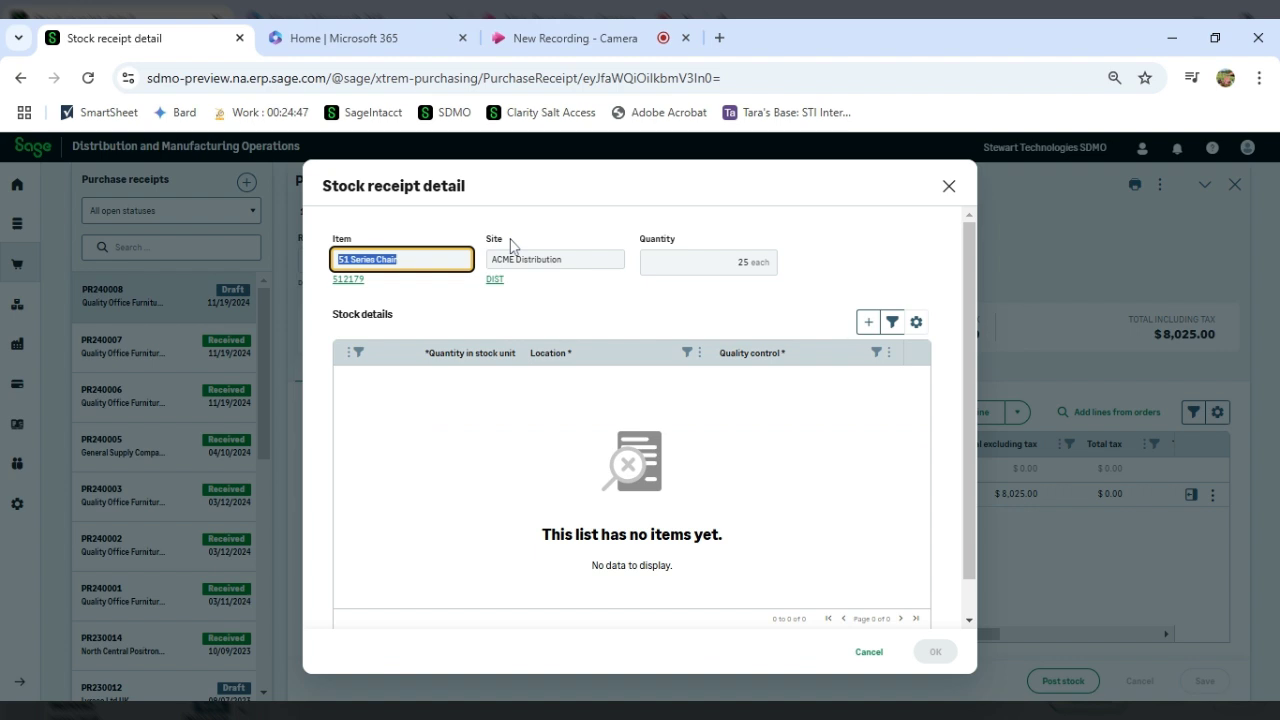
left_click(866, 322)
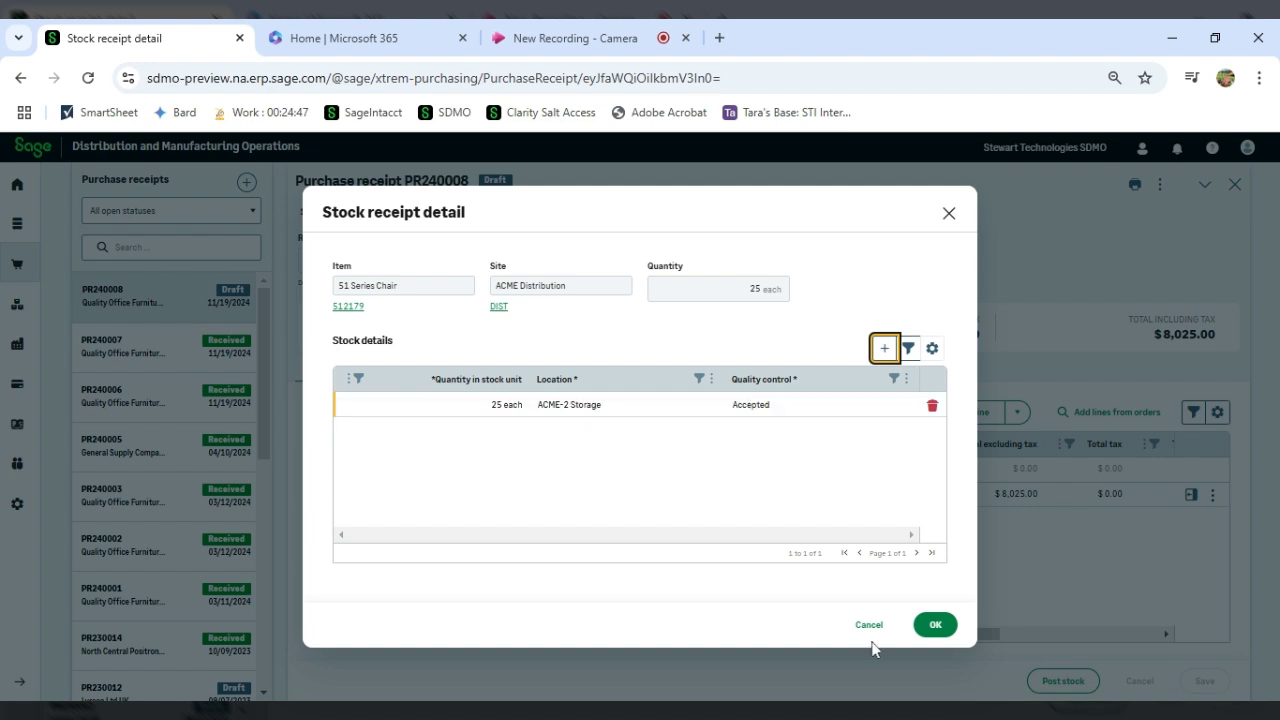
left_click(935, 626)
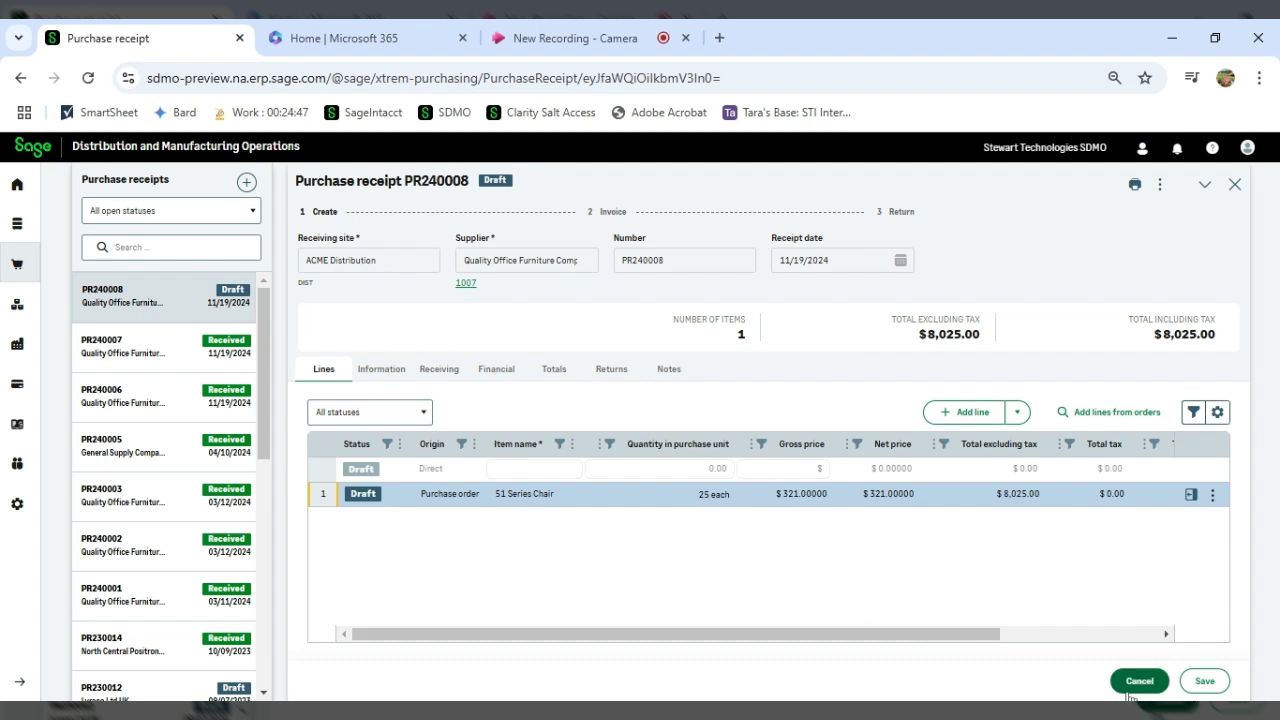
Save the updated purchase receipt and post its stock
left_click(1204, 683)
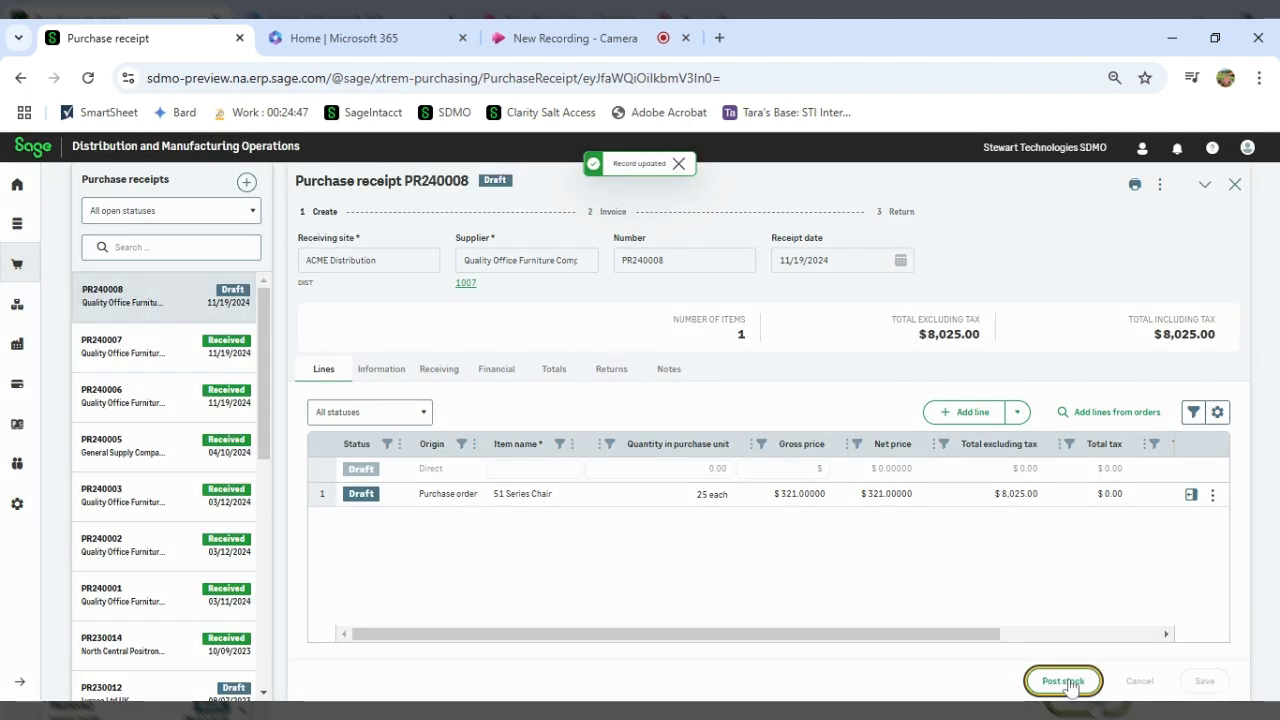
left_click(1063, 681)
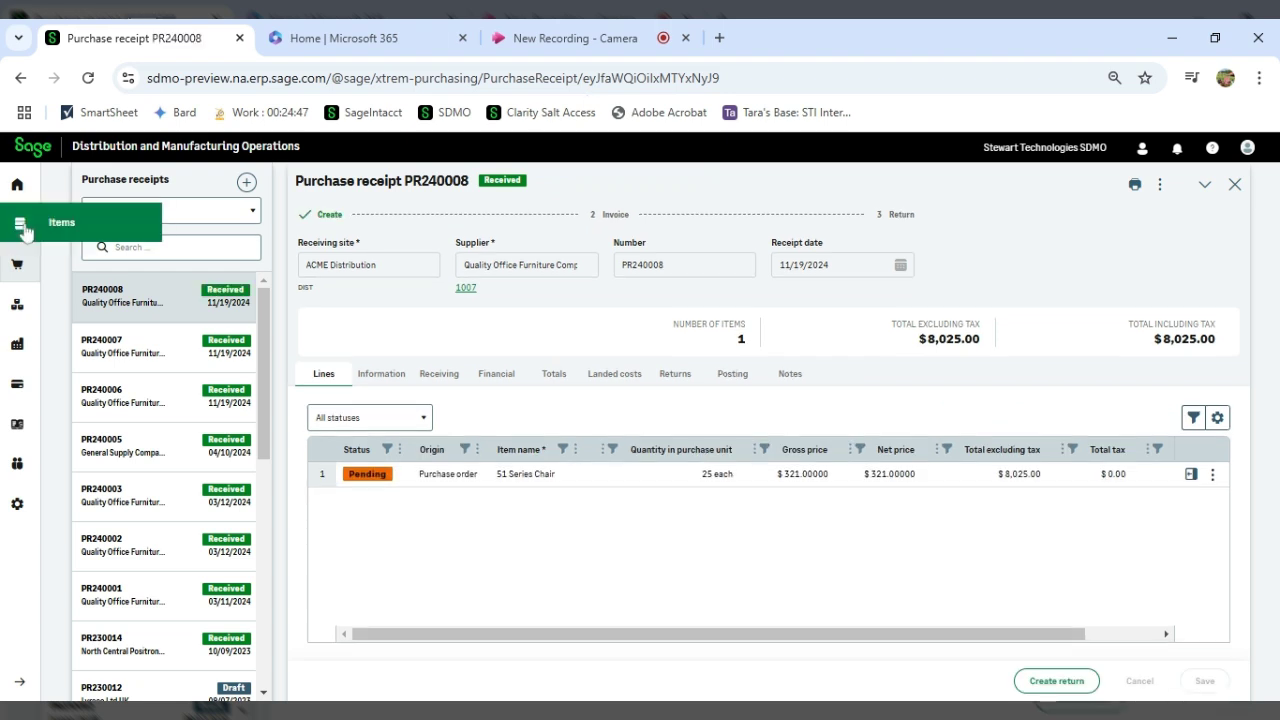
Open the Stock detailed inquiry and filter it by item to examine the 51 Series Chair stock in each location
left_click(17, 310)
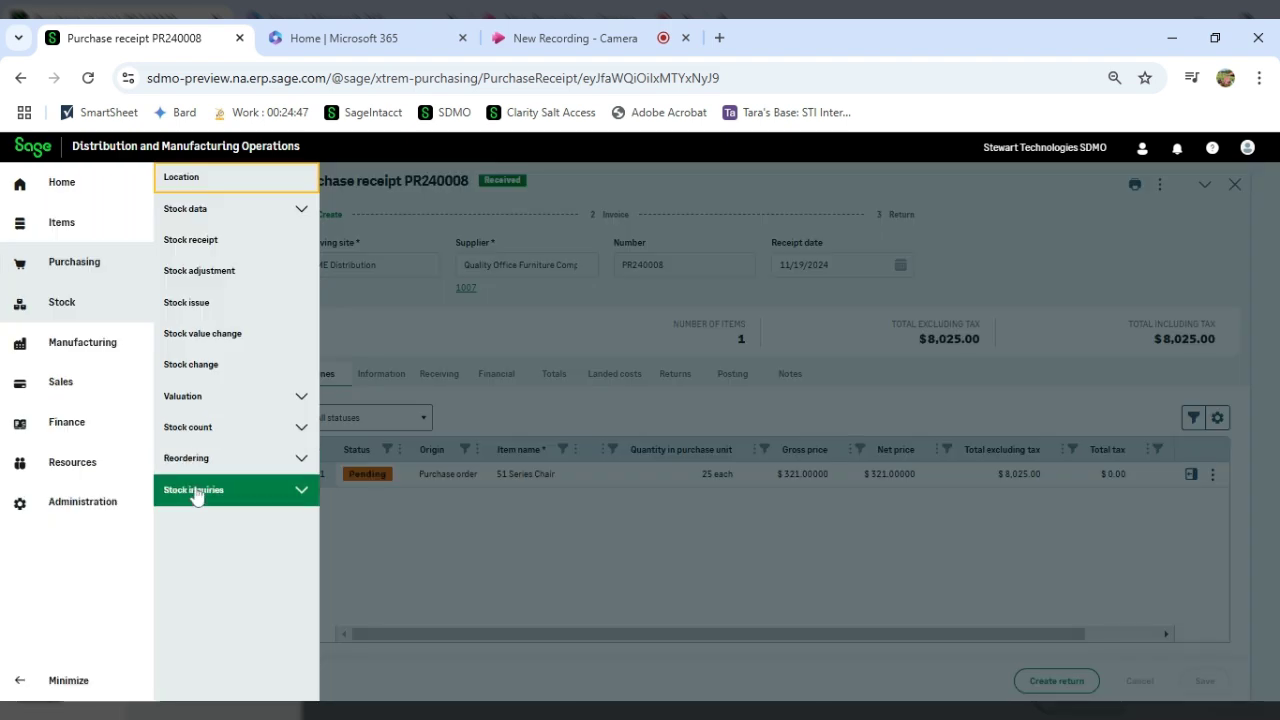
left_click(208, 488)
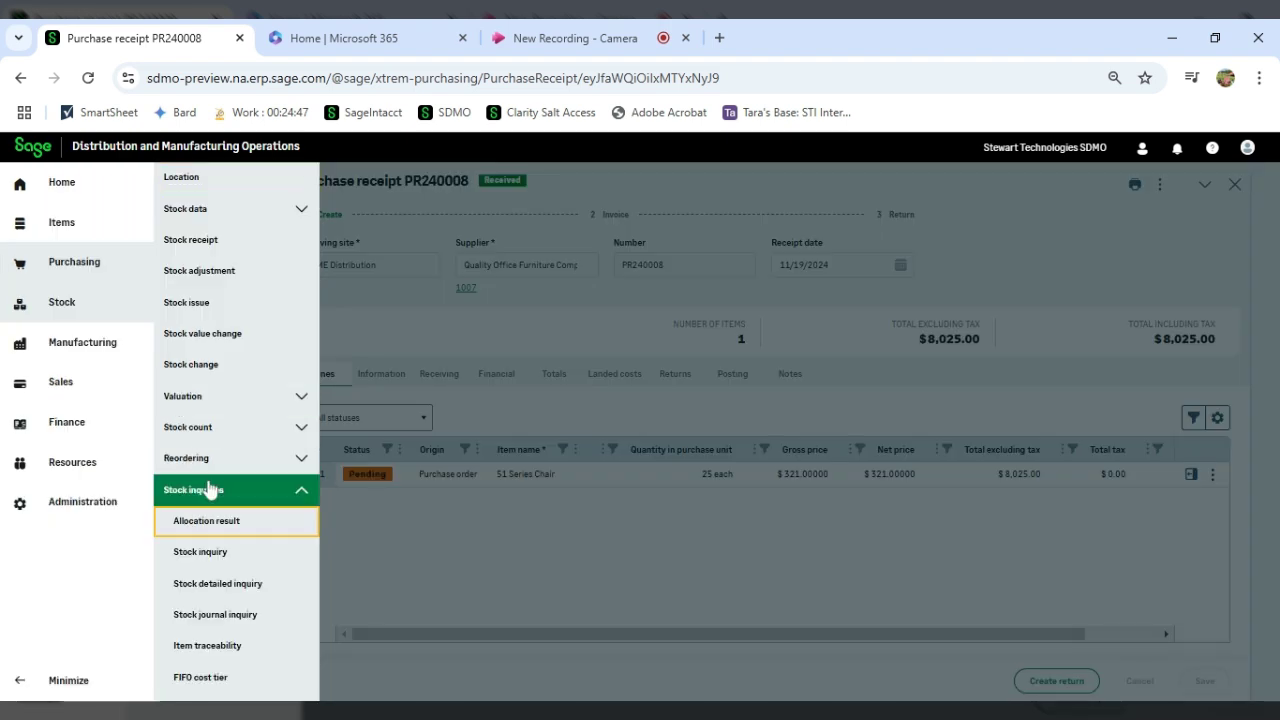
left_click(222, 588)
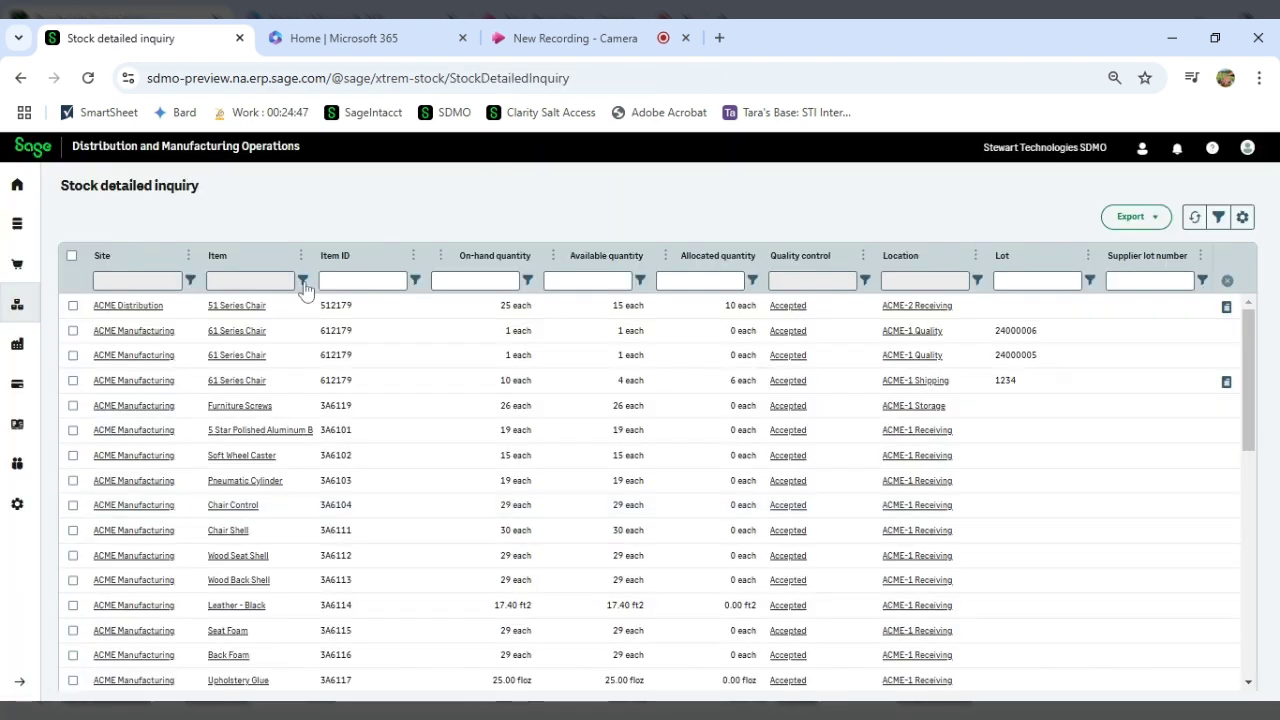
left_click(303, 281)
left_click(306, 347)
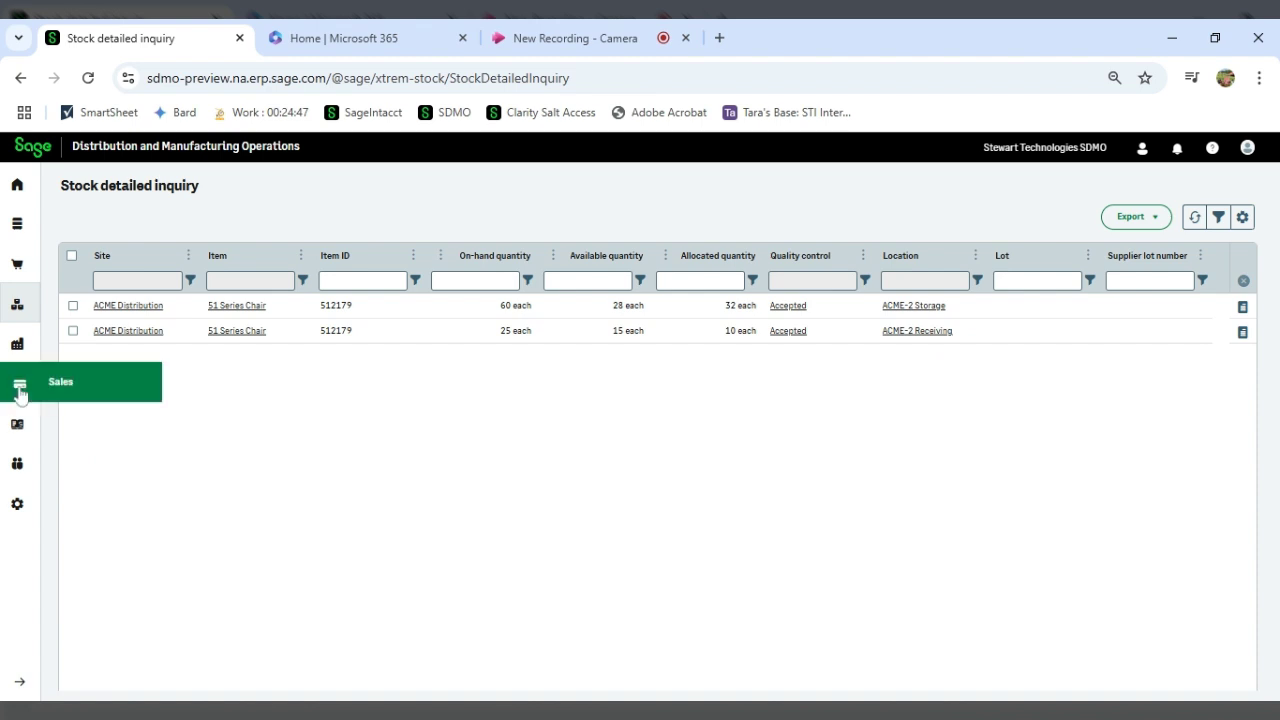
Open the Stock inquiry to examine the overall quantities and stock value of the 51 Series Chair at ACME Distribution
left_click(16, 320)
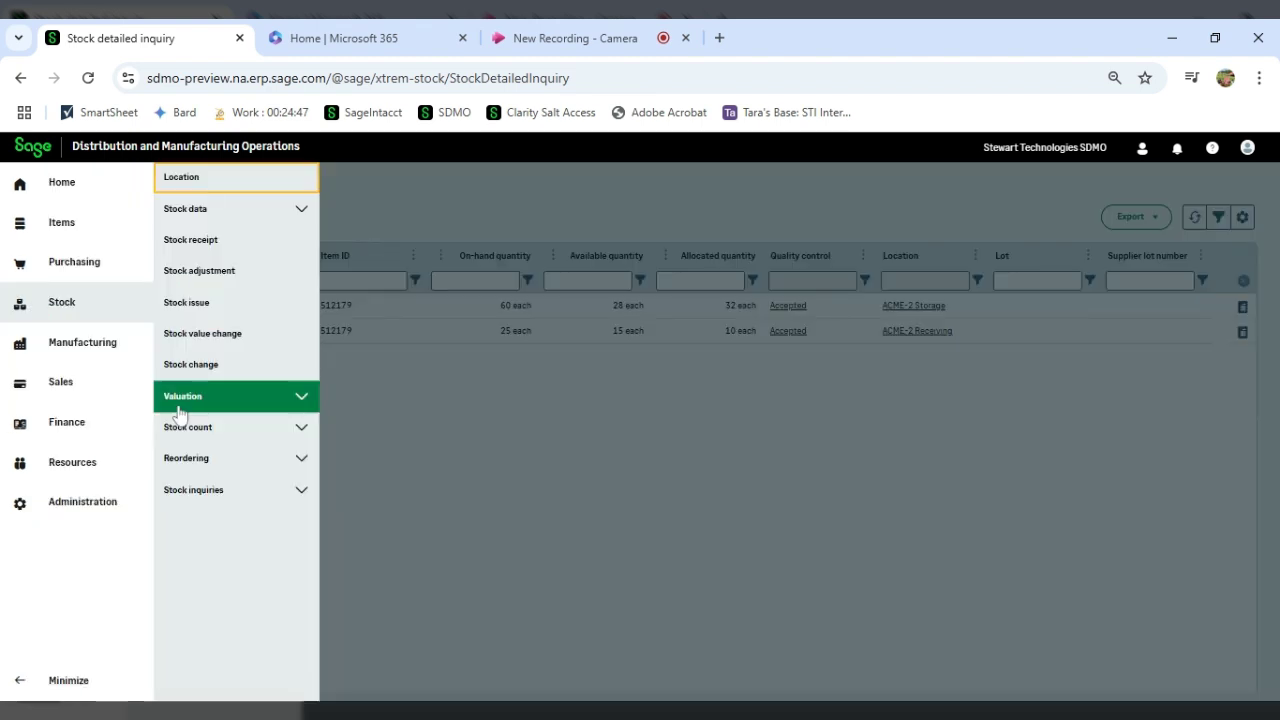
left_click(213, 490)
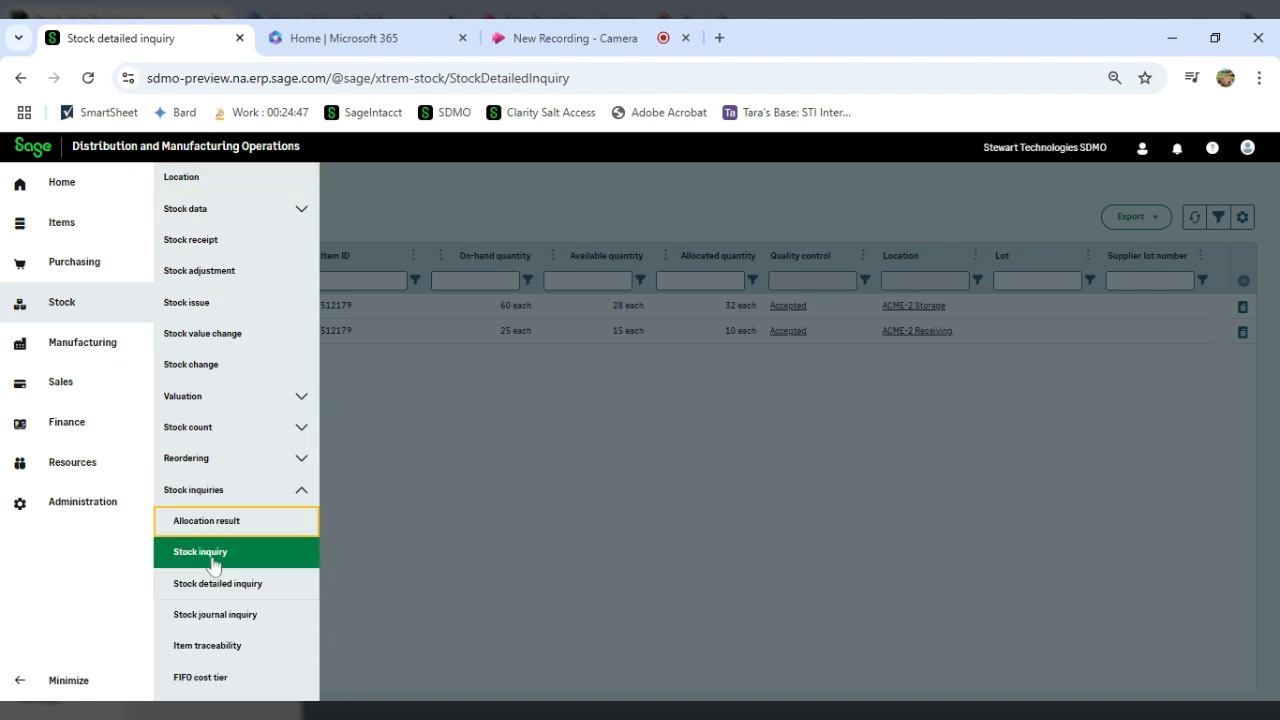
left_click(205, 552)
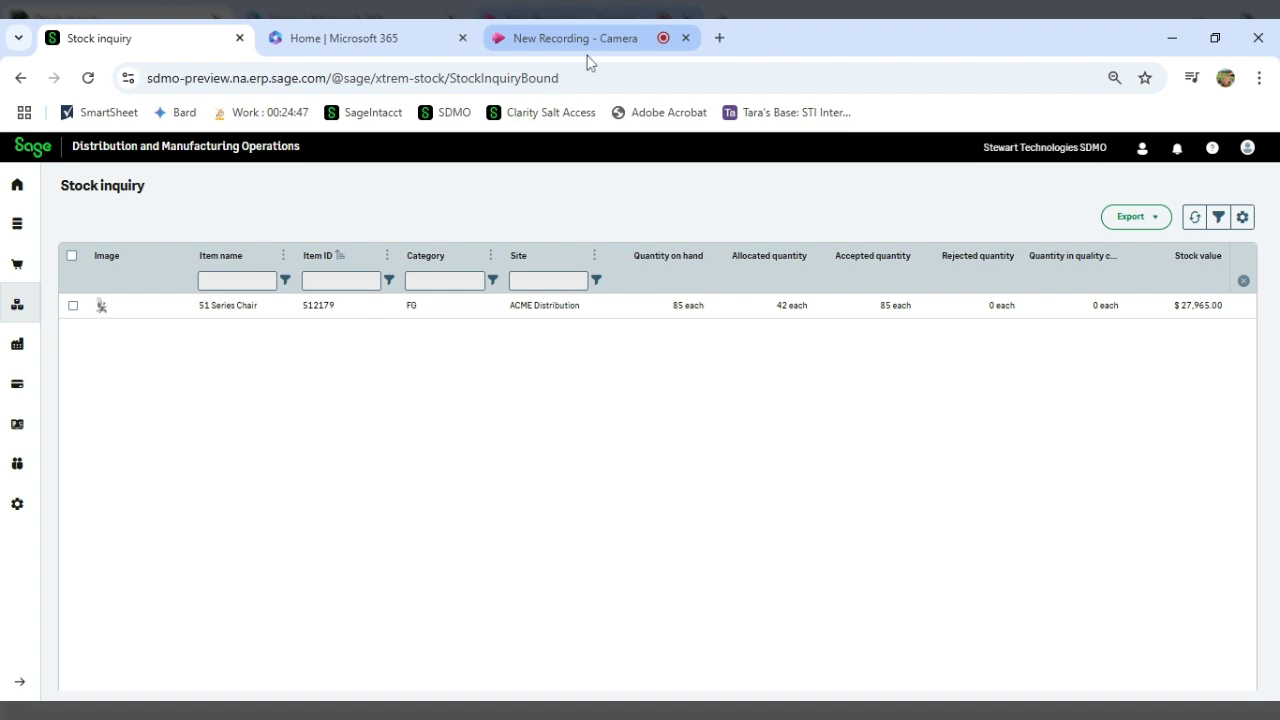
left_click(660, 42)
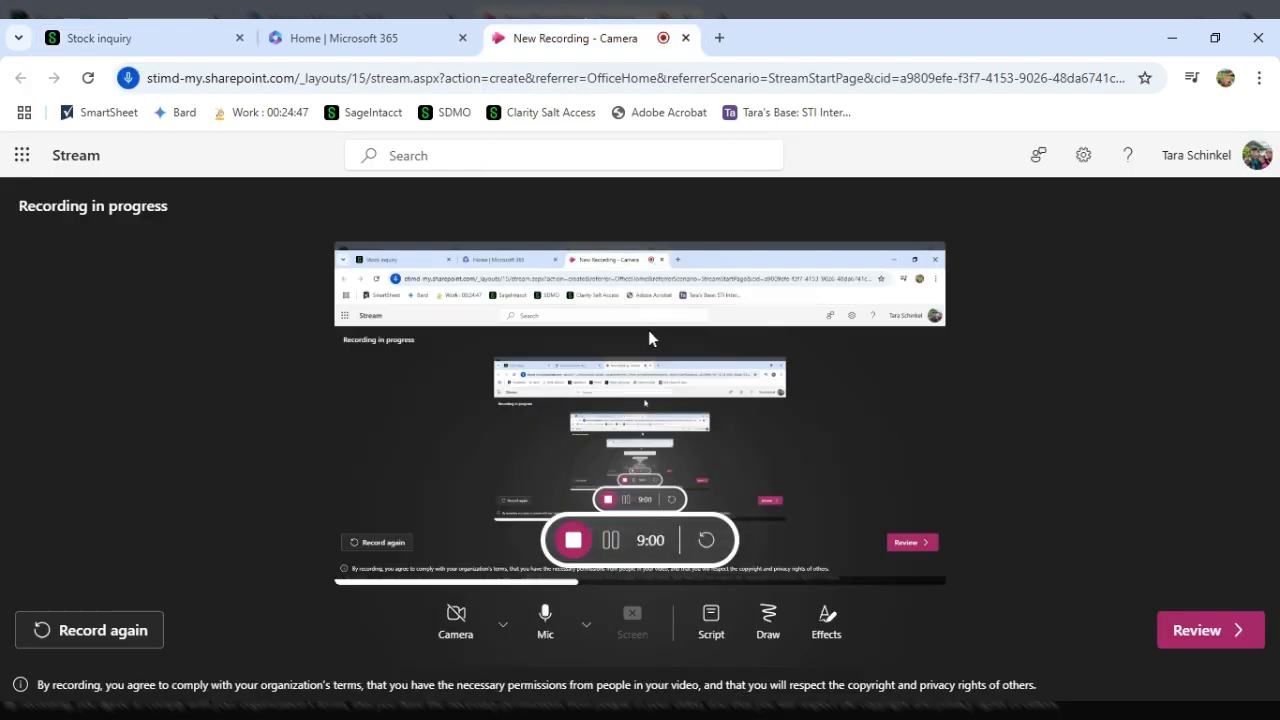